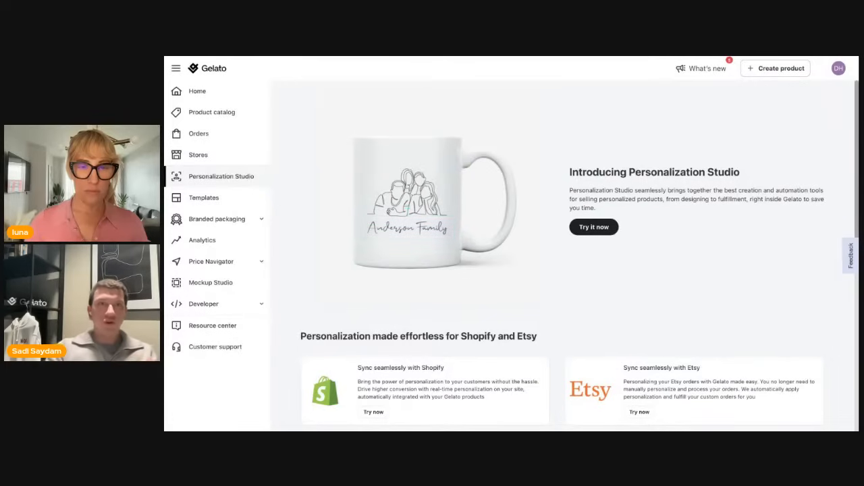
Start a new personalized Etsy product for the LionStories store from Personalization Studio.
{"action": "scroll", "coordinate": [571, 228], "scroll_direction": "down", "scroll_amount": 1}
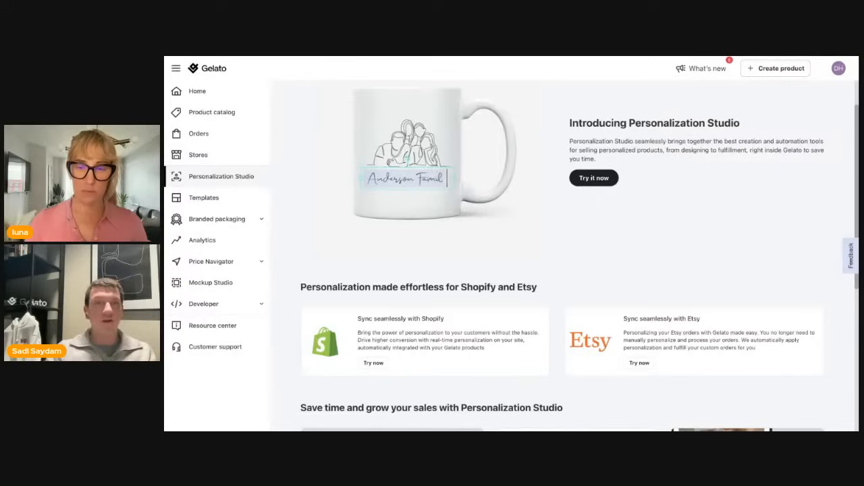
{"action": "left_click", "coordinate": [639, 362]}
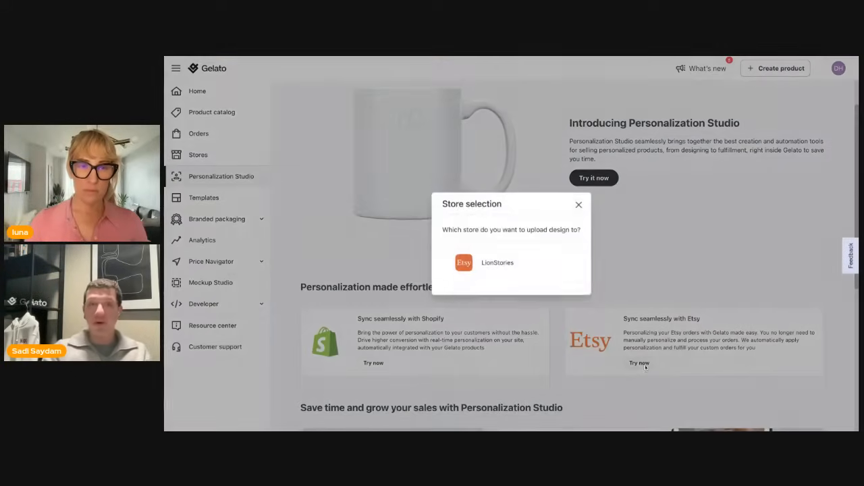
{"action": "left_click", "coordinate": [500, 265]}
{"action": "scroll", "coordinate": [531, 189], "scroll_direction": "down", "scroll_amount": 2}
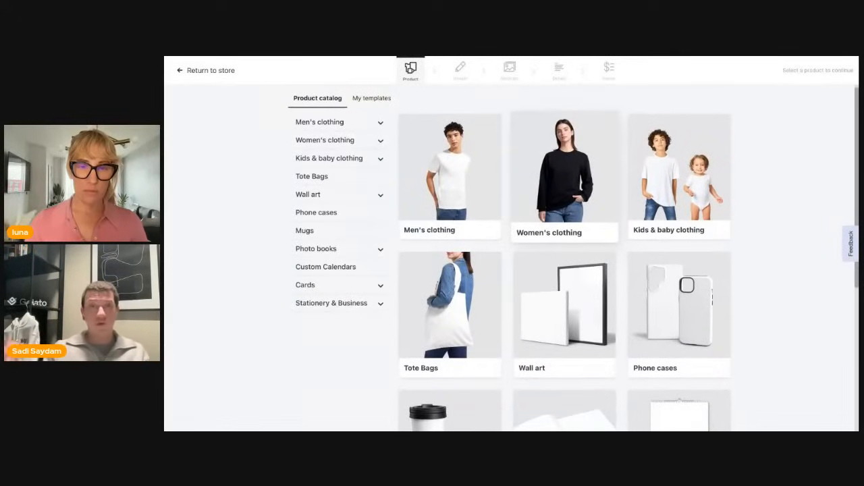
Browse the product catalog to the hoodies in women's clothing.
{"action": "scroll", "coordinate": [466, 188], "scroll_direction": "down", "scroll_amount": 1}
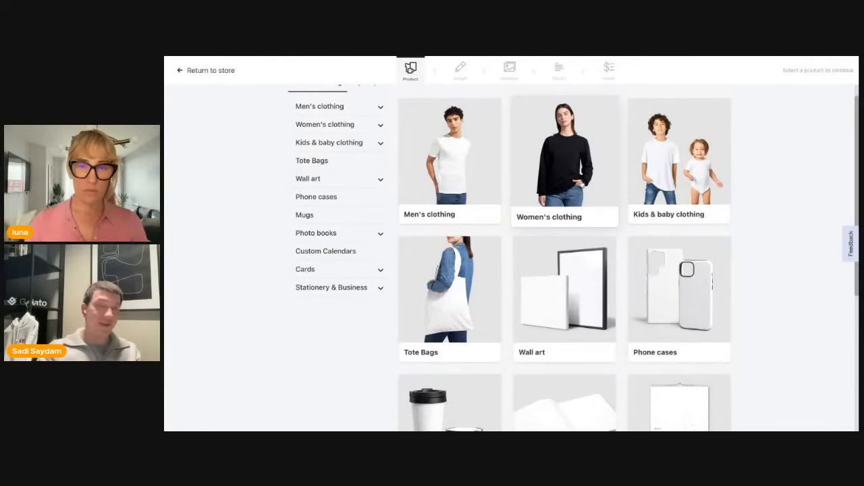
{"action": "left_click", "coordinate": [581, 188]}
{"action": "scroll", "coordinate": [587, 231], "scroll_direction": "down", "scroll_amount": 2}
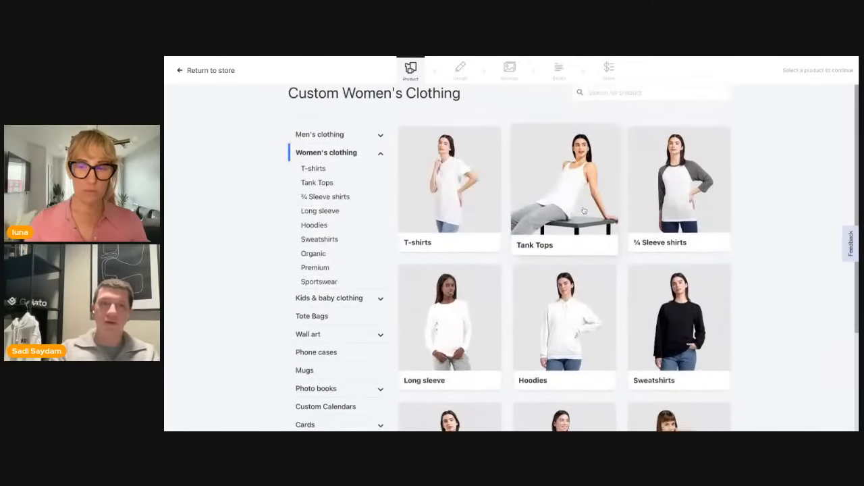
{"action": "scroll", "coordinate": [587, 231], "scroll_direction": "down", "scroll_amount": 1}
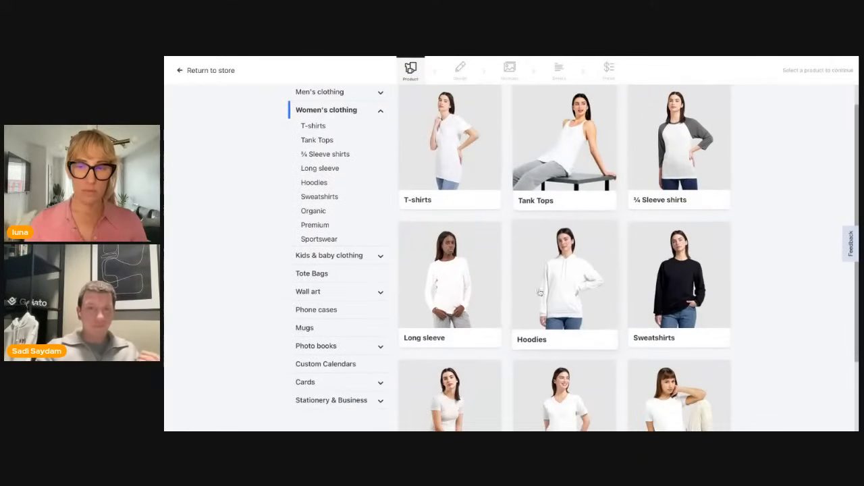
{"action": "left_click", "coordinate": [581, 266]}
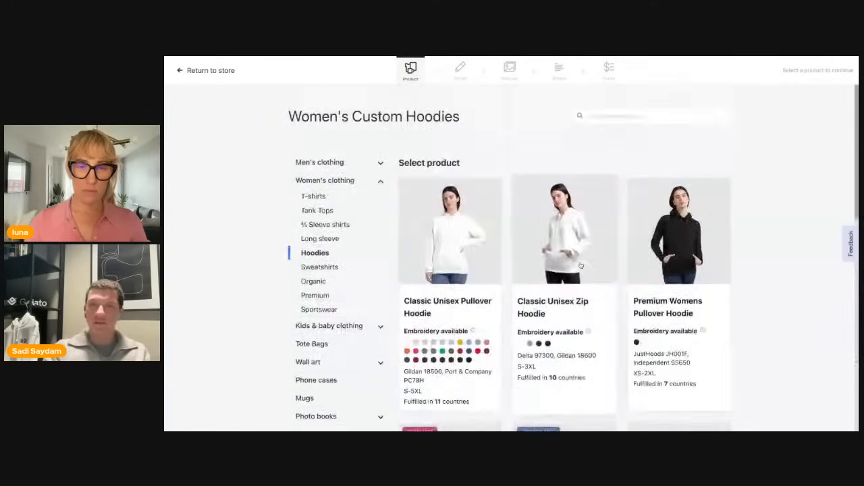
Look through the women's hoodies and choose the Premium Unisex Pullover Hoodie as the product to design.
{"action": "scroll", "coordinate": [558, 232], "scroll_direction": "down", "scroll_amount": 3}
{"action": "scroll", "coordinate": [557, 232], "scroll_direction": "down", "scroll_amount": 2}
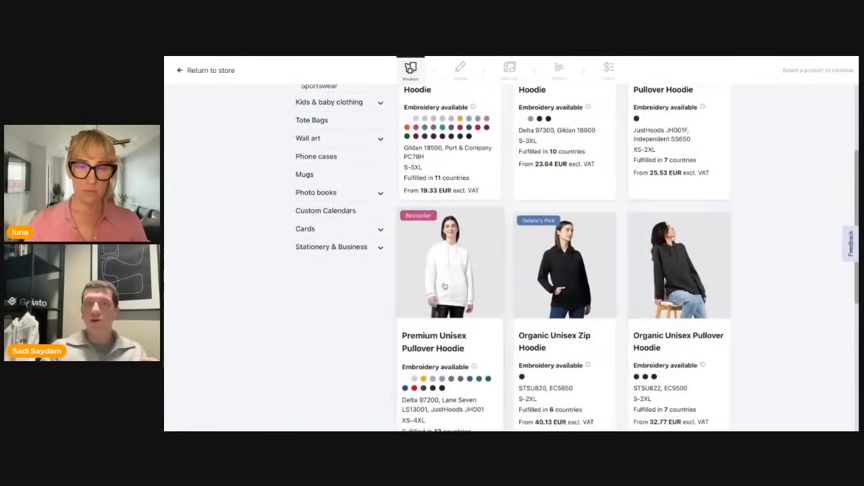
{"action": "scroll", "coordinate": [461, 225], "scroll_direction": "up", "scroll_amount": 3}
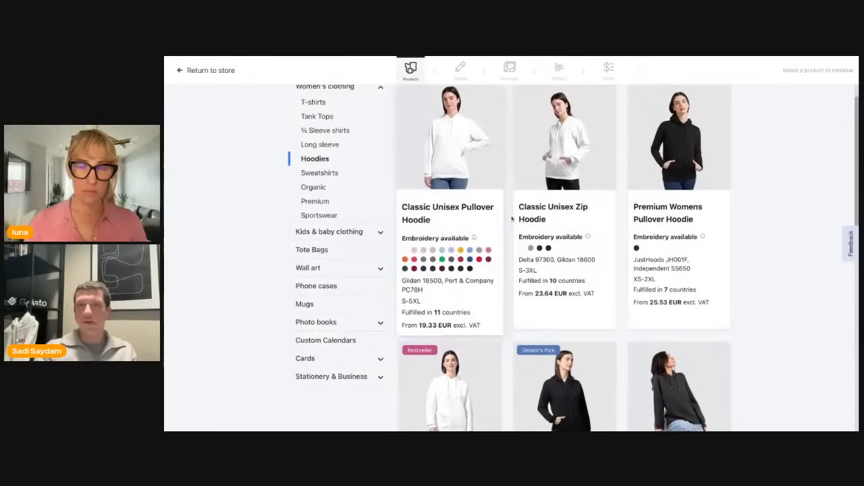
{"action": "scroll", "coordinate": [561, 223], "scroll_direction": "down", "scroll_amount": 7}
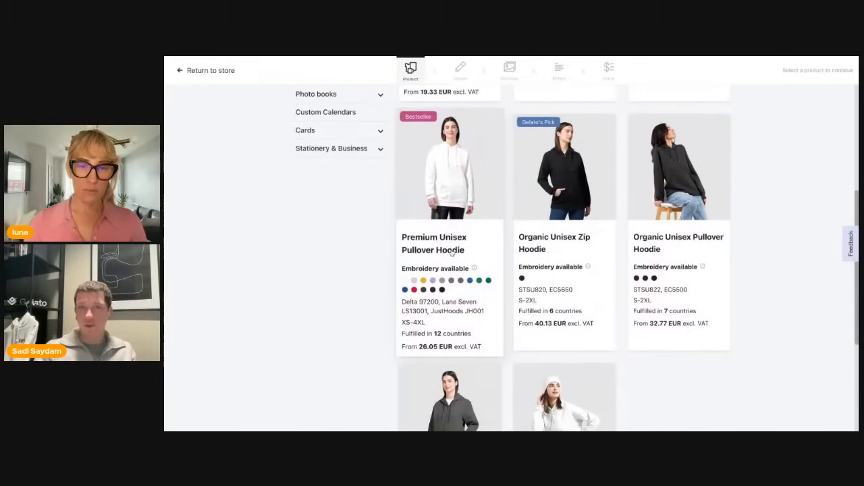
{"action": "left_click", "coordinate": [451, 252]}
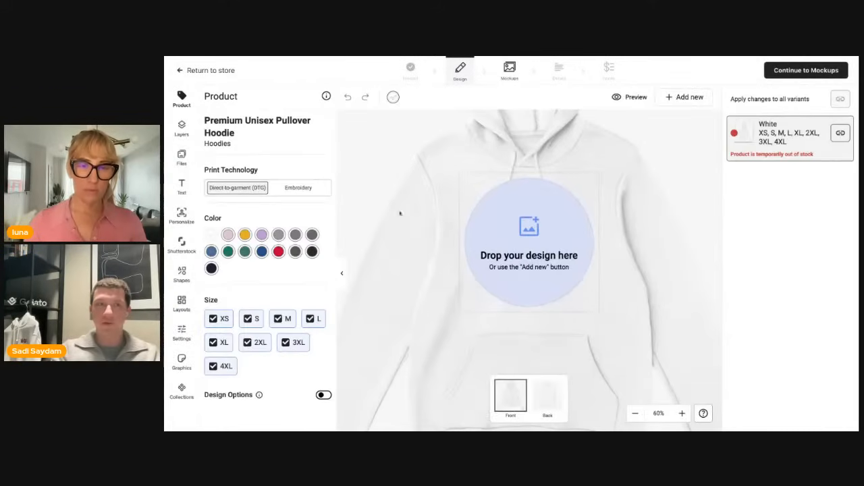
Set the hoodie's print technology to Embroidery and select the Left Wrist as the design area.
{"action": "left_click", "coordinate": [309, 188]}
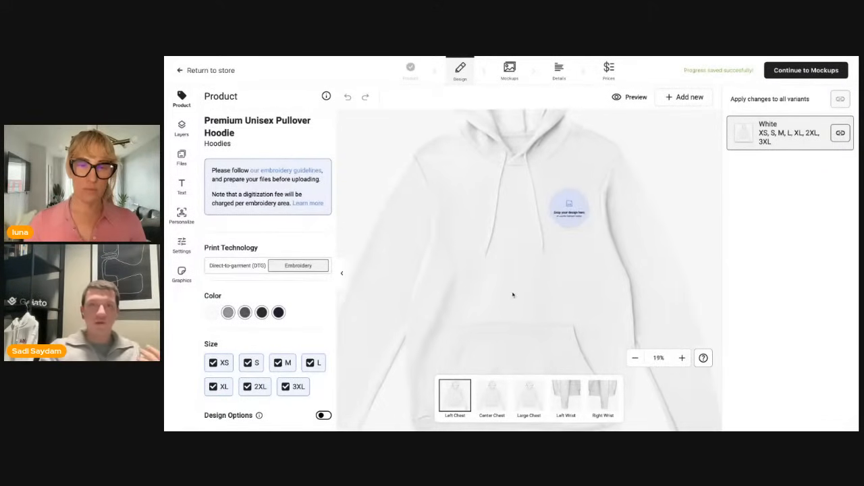
{"action": "left_click", "coordinate": [497, 395]}
{"action": "left_click", "coordinate": [529, 388]}
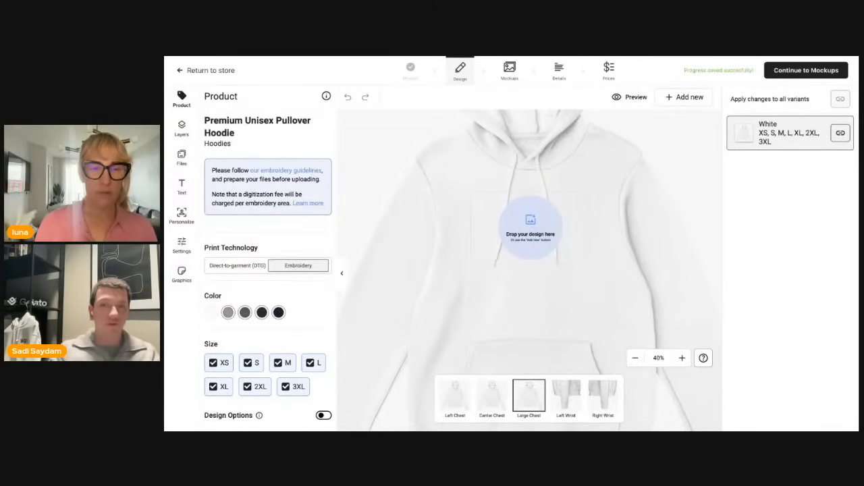
{"action": "left_click", "coordinate": [566, 398]}
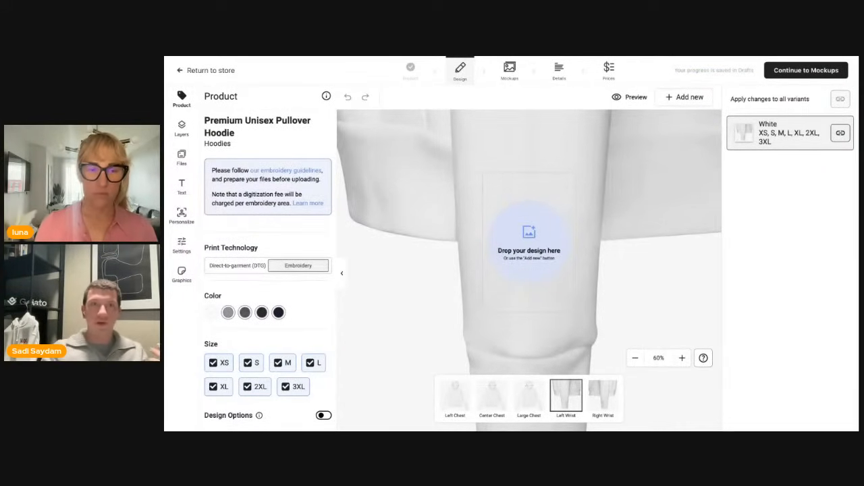
Check the wrist design on the Personalized Mothers Day Hoodie listing on Etsy, and return to the Gelato design editor.
{"action": "key", "text": "ctrl+Tab"}
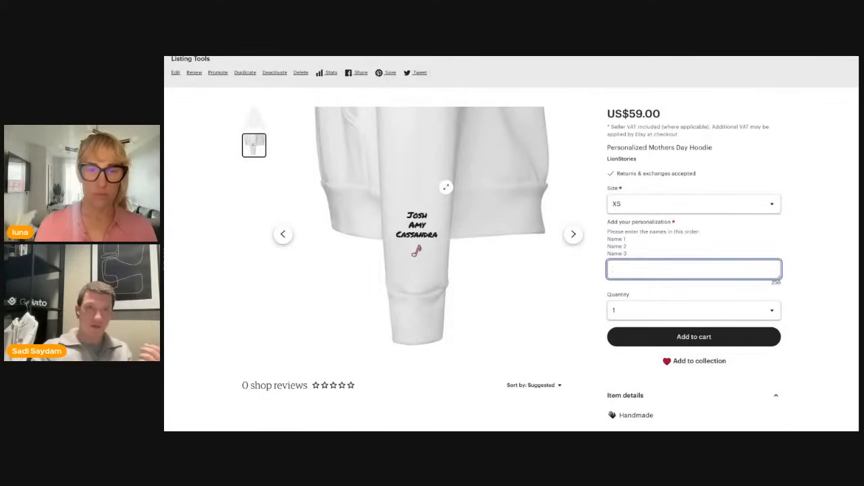
{"action": "left_click", "coordinate": [346, 58]}
{"action": "key", "text": "ctrl+shift+Tab"}
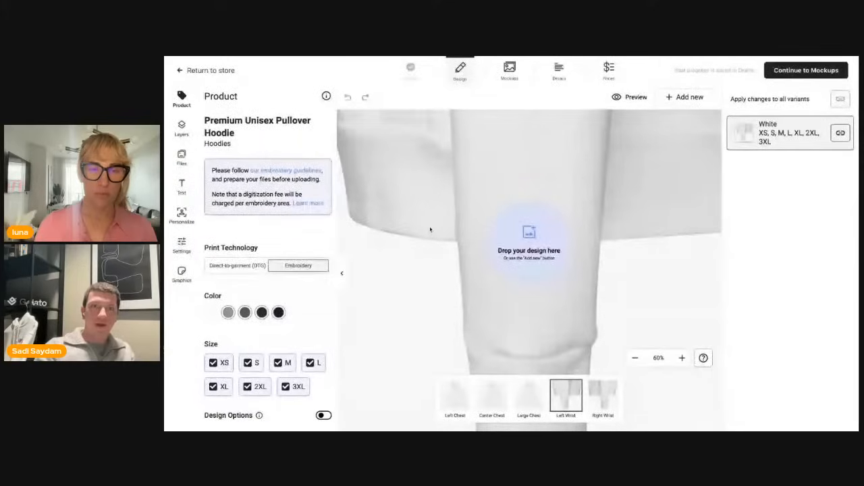
Set the personalization type to Automated Etsy personalization and add a personalized text layer to the left wrist.
{"action": "left_click", "coordinate": [195, 221]}
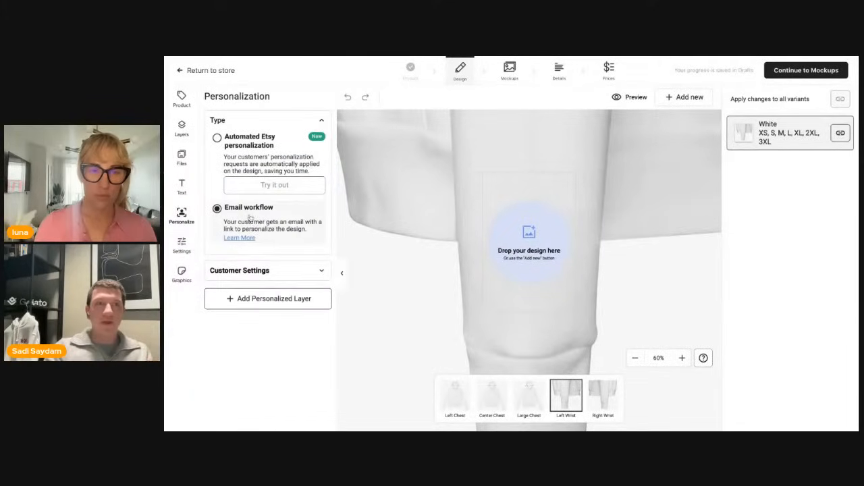
{"action": "left_click", "coordinate": [249, 143]}
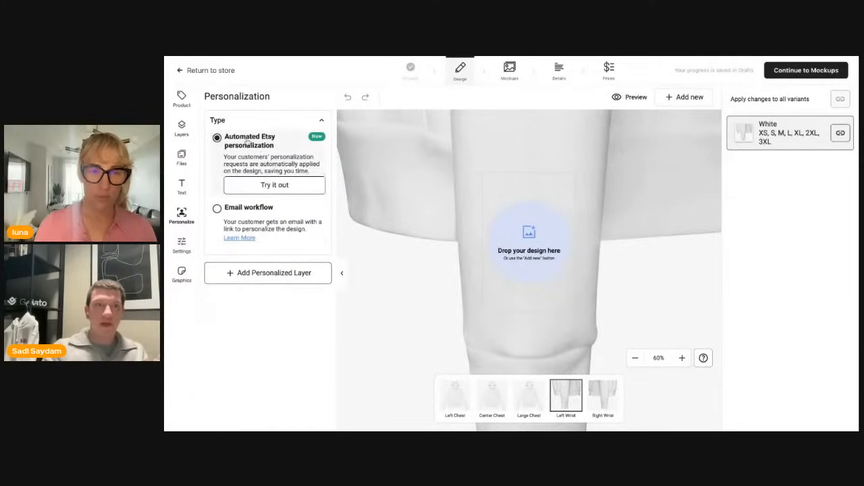
{"action": "left_click", "coordinate": [251, 274]}
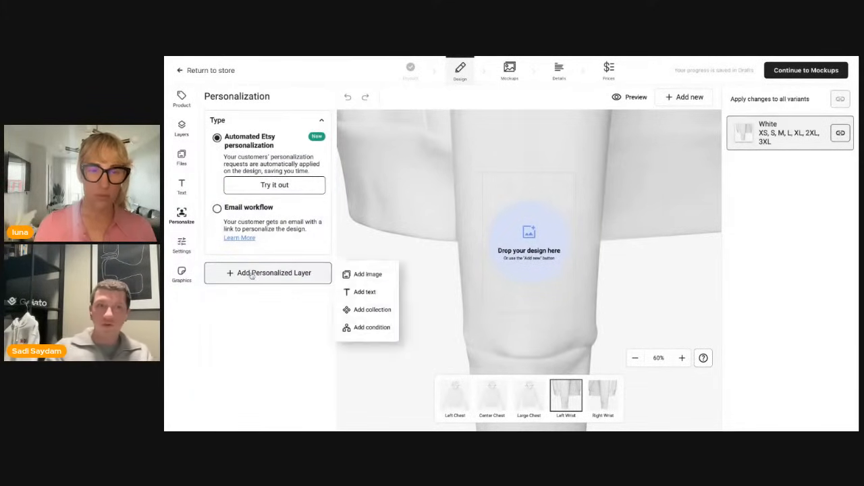
{"action": "left_click", "coordinate": [369, 295]}
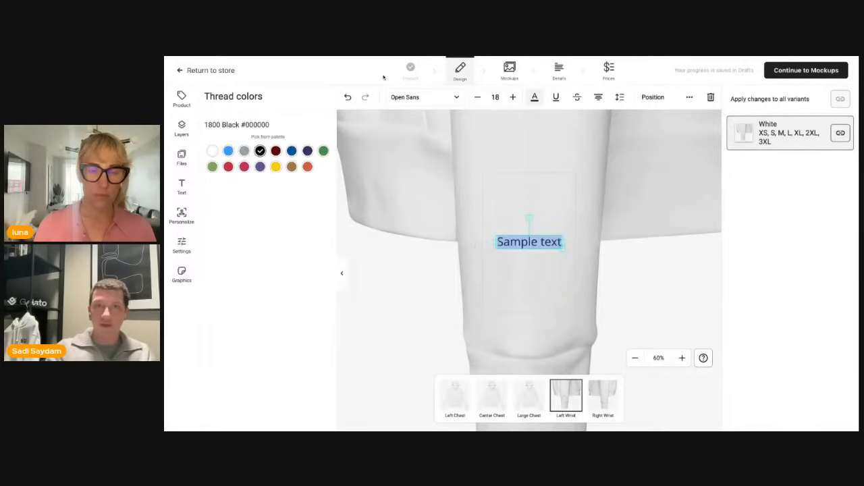
Change the font of the wrist's sample text to Permanent Marker.
{"action": "left_click", "coordinate": [415, 97]}
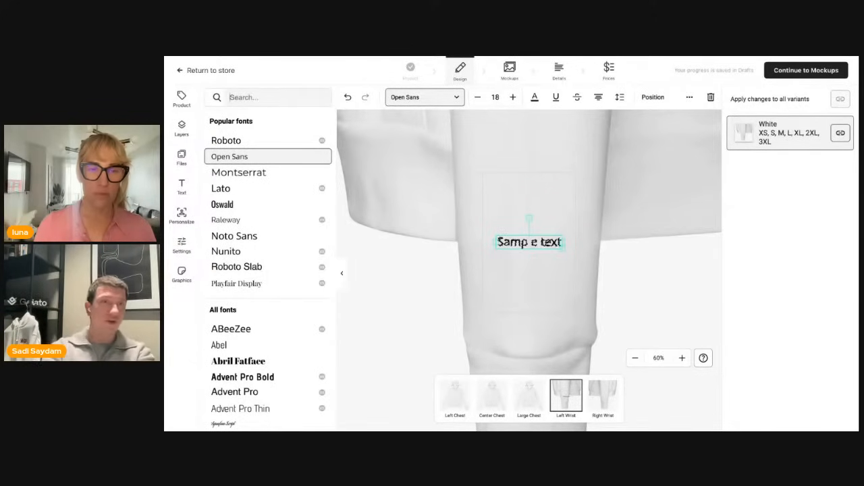
{"action": "type", "text": "per"}
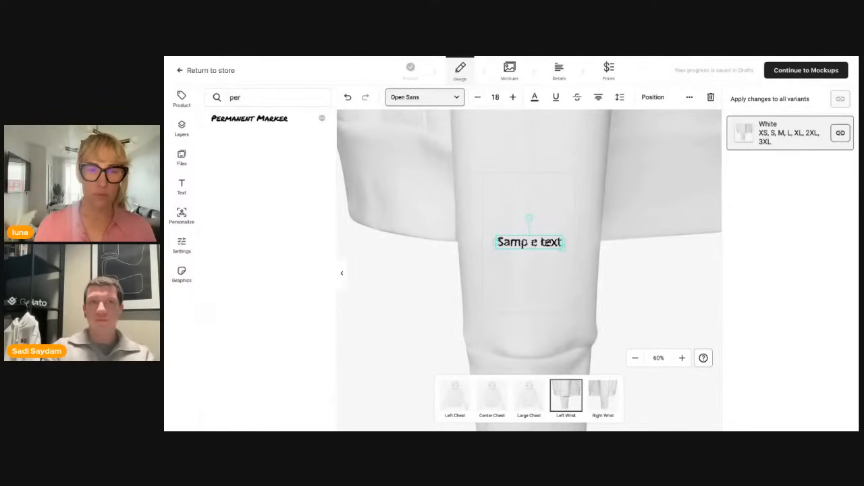
{"action": "left_click", "coordinate": [241, 119]}
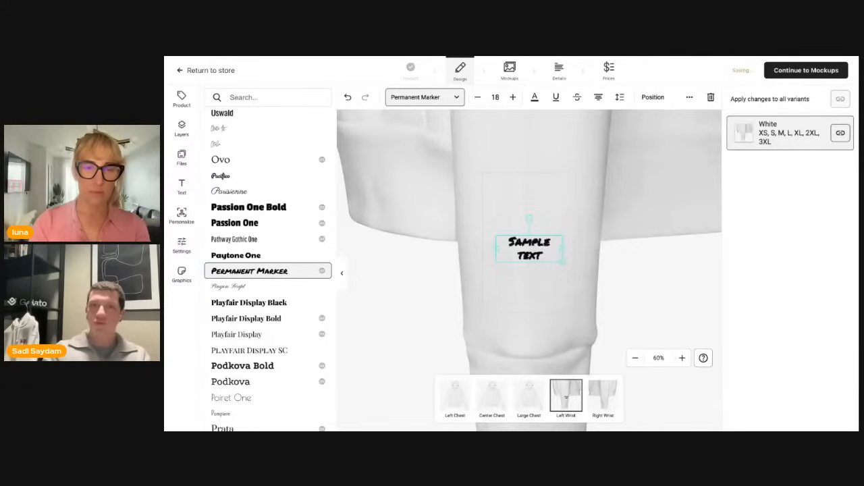
Set the sample text's font size to 36 and move it to the upper edge of the wrist's print area.
{"action": "left_click", "coordinate": [496, 98]}
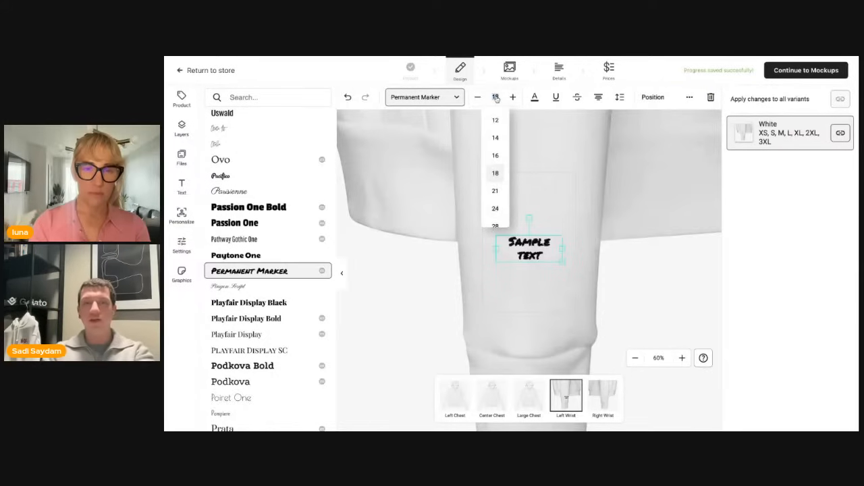
{"action": "type", "text": "36"}
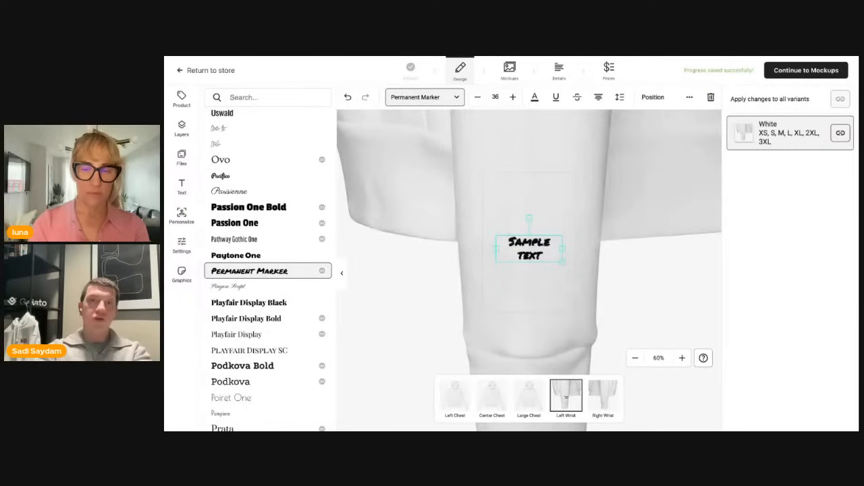
{"action": "left_click", "coordinate": [490, 139]}
{"action": "left_click_drag", "start_coordinate": [539, 304], "coordinate": [537, 241]}
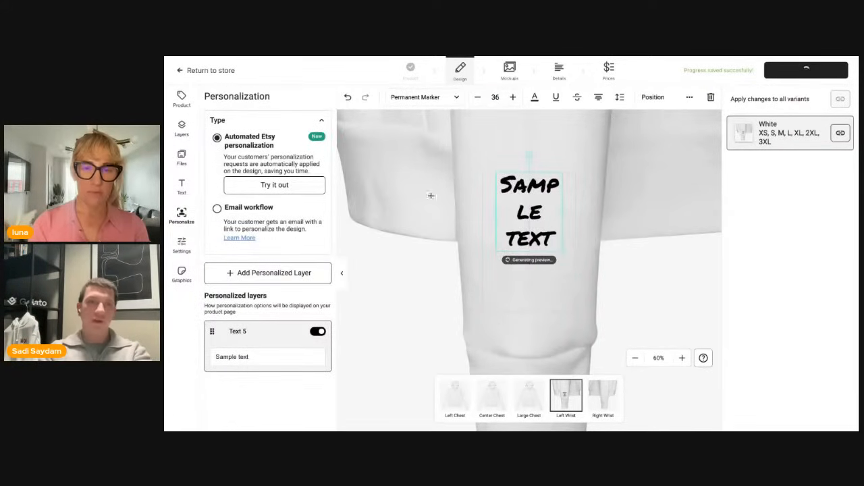
Replace the personalized layer's sample text with an example first name.
{"action": "left_click", "coordinate": [248, 356]}
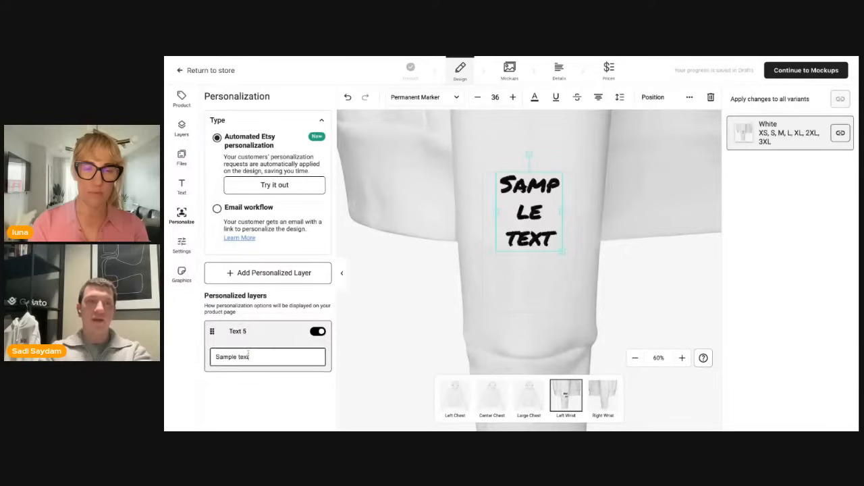
{"action": "left_click_drag", "start_coordinate": [248, 355], "coordinate": [213, 357]}
{"action": "type", "text": "Josh"}
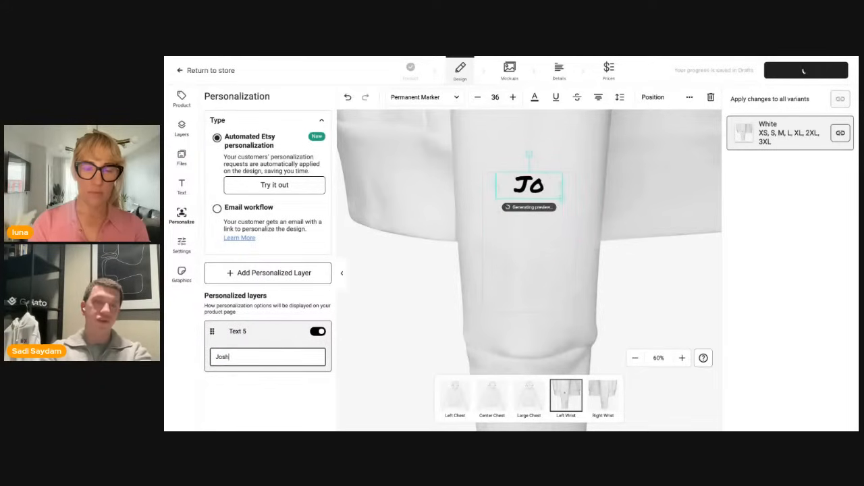
{"action": "left_click", "coordinate": [504, 338]}
Move the example name slightly down on the wrist and set its font size to 24.
{"action": "left_click_drag", "start_coordinate": [524, 182], "coordinate": [526, 188]}
{"action": "left_click", "coordinate": [495, 98]}
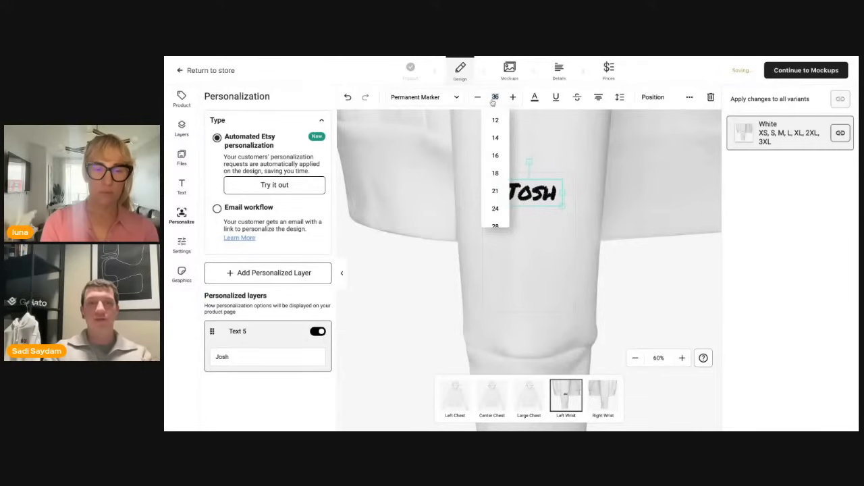
{"action": "left_click", "coordinate": [495, 208]}
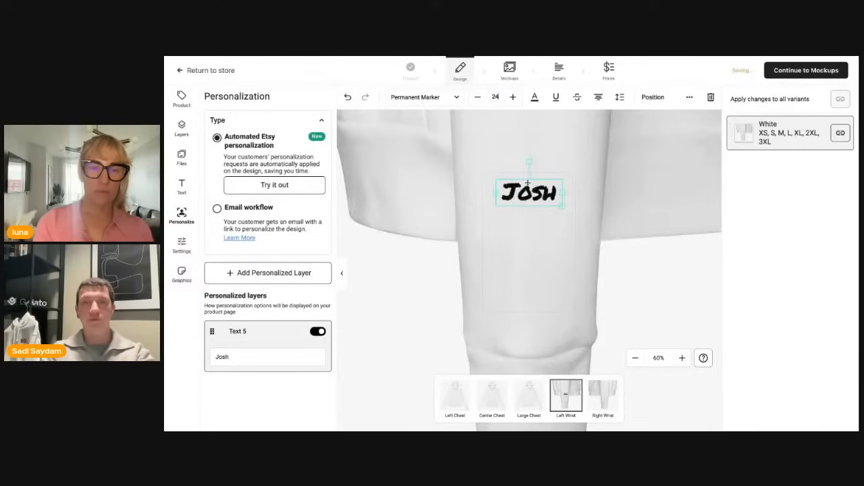
{"action": "left_click", "coordinate": [527, 247]}
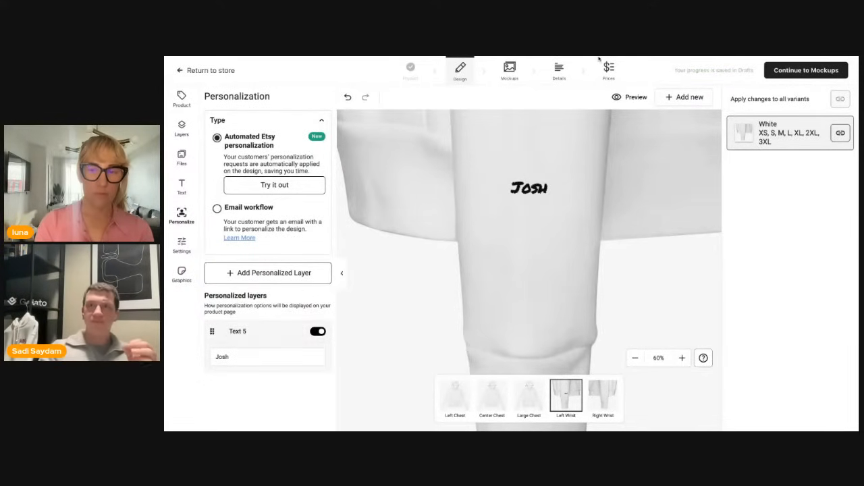
Review the personalization field and its name instructions on the Etsy hoodie listing, and return to the Gelato design editor.
{"action": "left_click", "coordinate": [599, 57]}
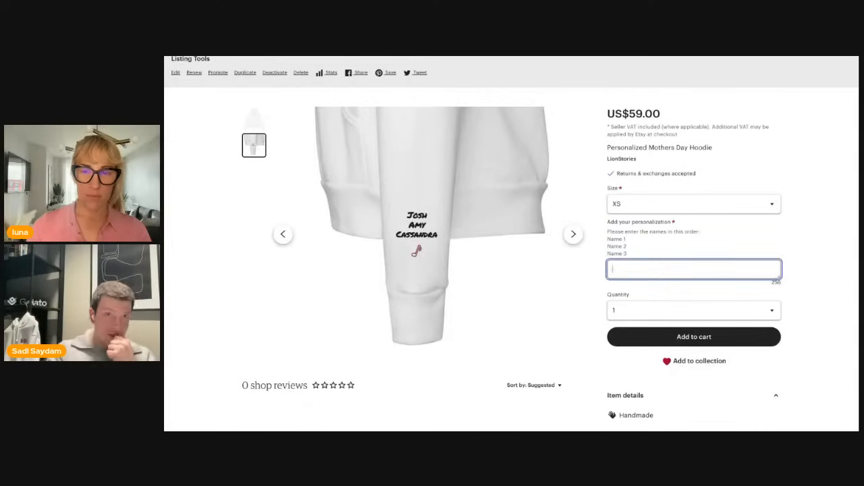
{"action": "left_click", "coordinate": [164, 362]}
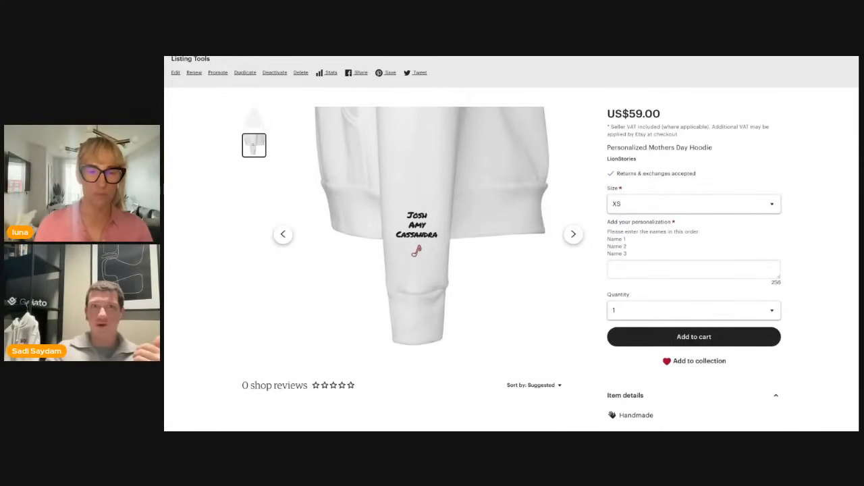
{"action": "key", "text": "ctrl+Tab"}
Rename the personalized text layer on the left wrist as "Name 1".
{"action": "left_click", "coordinate": [522, 195]}
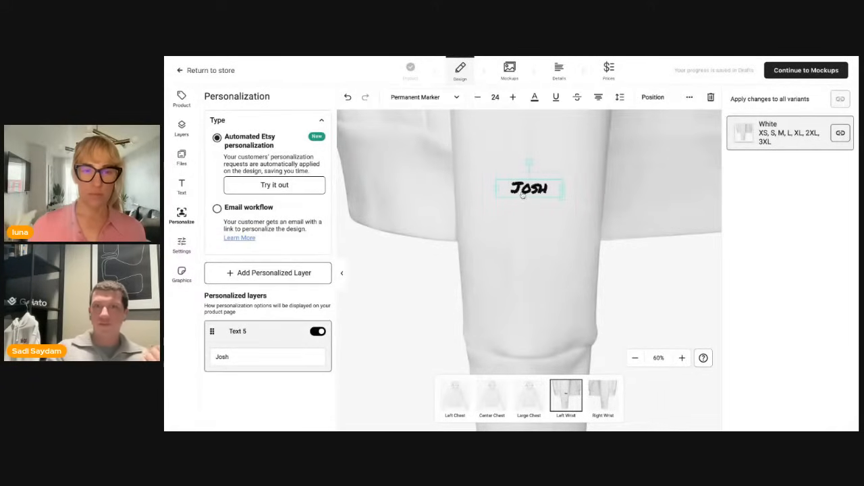
{"action": "left_click", "coordinate": [245, 332]}
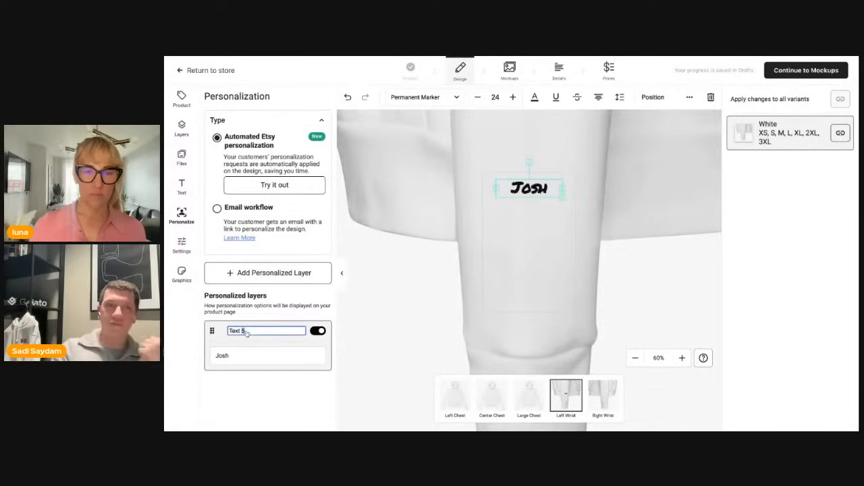
{"action": "triple_click", "coordinate": [250, 331]}
{"action": "type", "text": "Name "}
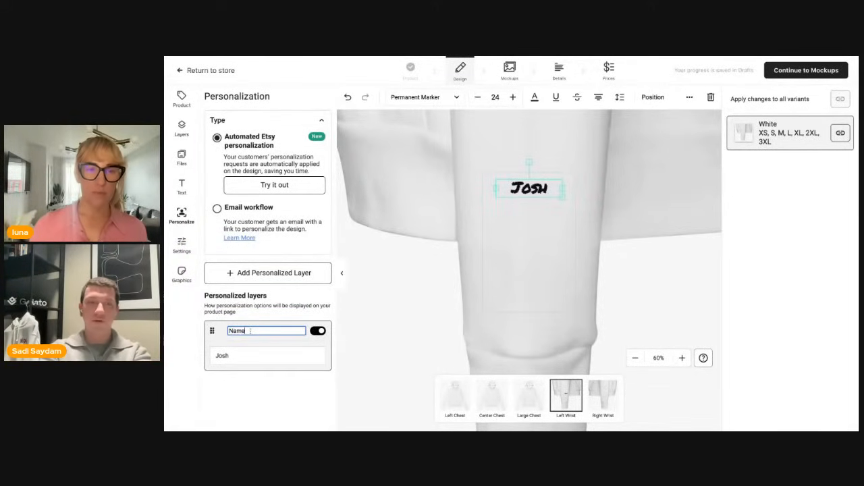
{"action": "type", "text": "1"}
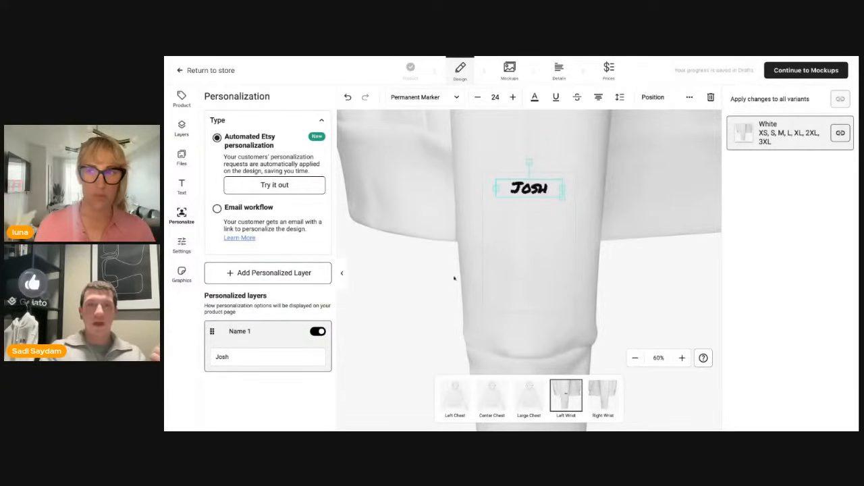
{"action": "left_click", "coordinate": [504, 268]}
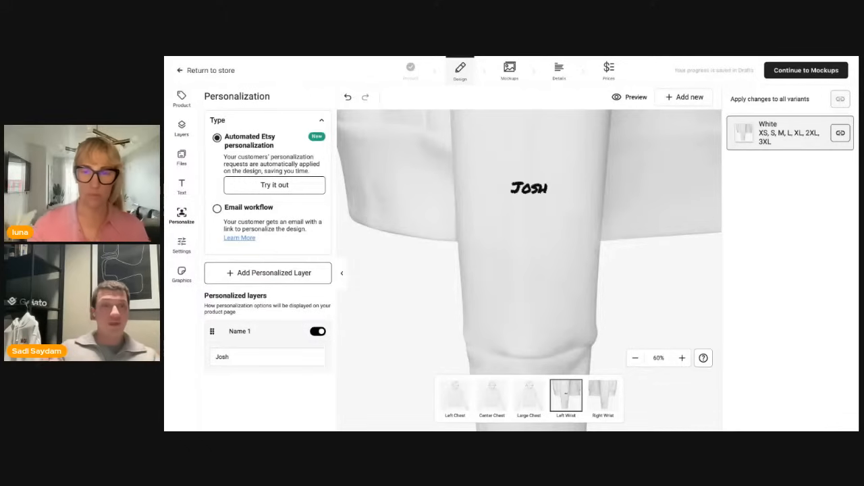
Duplicate the Name 1 text, place the copy directly below it, and replace its sample text with a second example first name.
{"action": "left_click", "coordinate": [540, 194]}
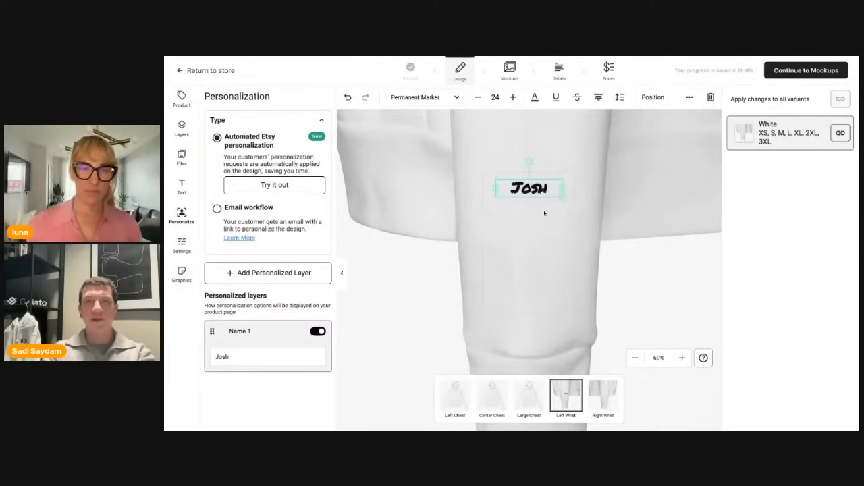
{"action": "key", "text": "ctrl+v"}
{"action": "left_click_drag", "start_coordinate": [560, 208], "coordinate": [541, 211]}
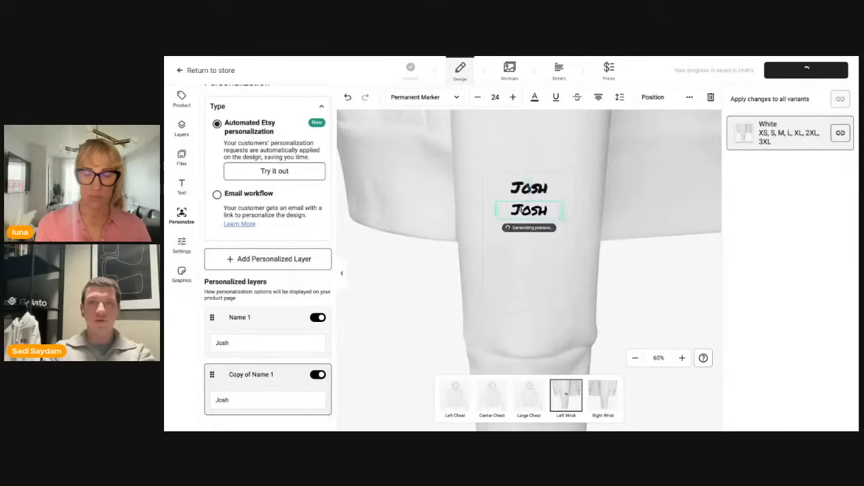
{"action": "double_click", "coordinate": [526, 213]}
{"action": "type", "text": "Mia"}
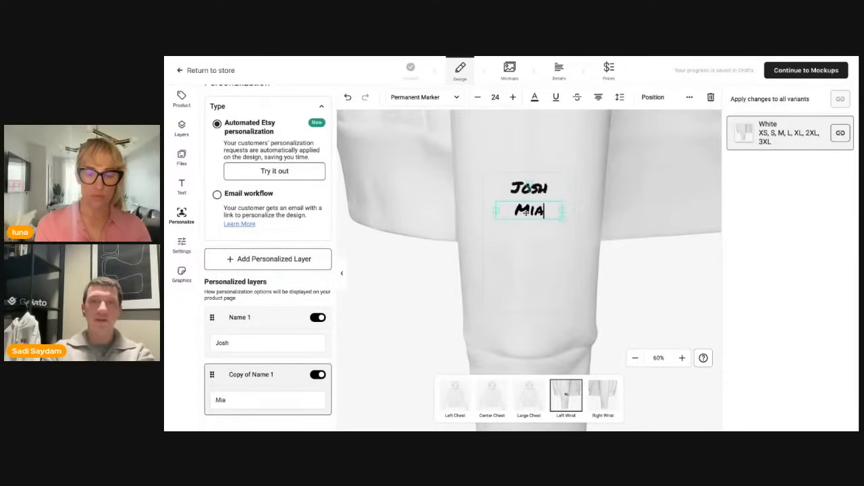
{"action": "key", "text": "Escape"}
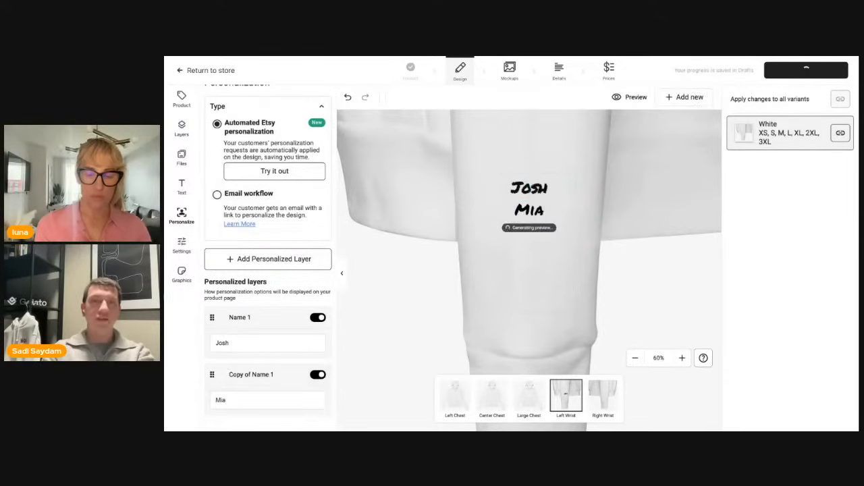
Rename the copied personalized layer as "Nam2".
{"action": "double_click", "coordinate": [247, 375]}
{"action": "type", "text": "Nam2"}
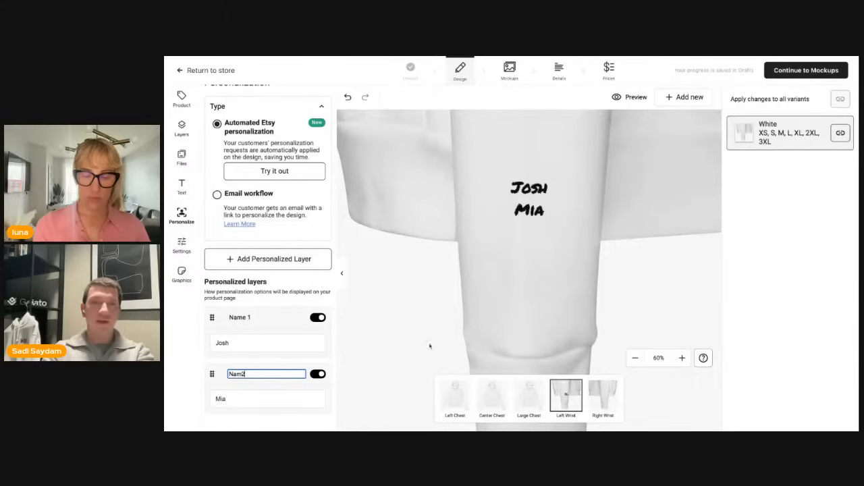
{"action": "left_click", "coordinate": [534, 273]}
Duplicate the second example name and place the copy beneath it as a third line on the wrist.
{"action": "left_click", "coordinate": [533, 217]}
{"action": "key", "text": "ctrl+c"}
{"action": "key", "text": "ctrl+v"}
{"action": "mouse_move", "coordinate": [557, 223]}
{"action": "left_mouse_down"}
{"action": "mouse_move", "coordinate": [542, 223]}
{"action": "mouse_move", "coordinate": [547, 227]}
{"action": "left_mouse_up"}
Rename the newest personalized layer as "Name 3" and replace its sample text with a third example first name.
{"action": "double_click", "coordinate": [257, 376]}
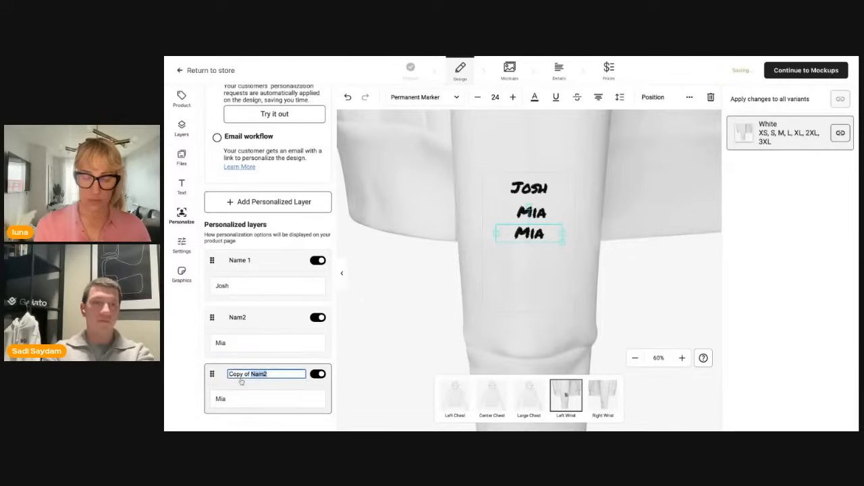
{"action": "key", "text": "ctrl+a"}
{"action": "type", "text": "Name"}
{"action": "left_click", "coordinate": [236, 398]}
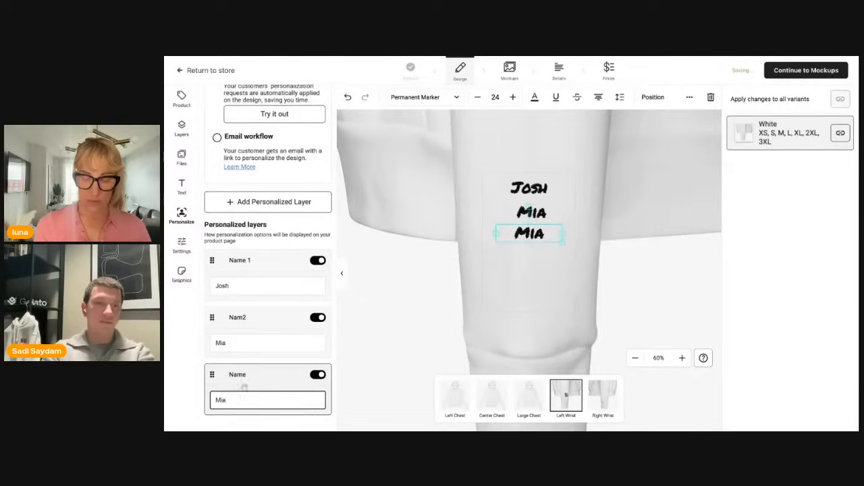
{"action": "left_click", "coordinate": [256, 376]}
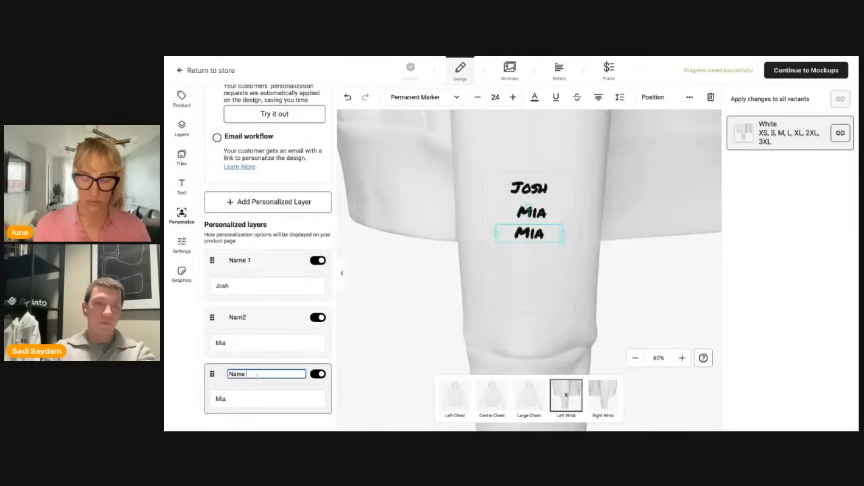
{"action": "left_click", "coordinate": [242, 401]}
{"action": "double_click", "coordinate": [242, 401]}
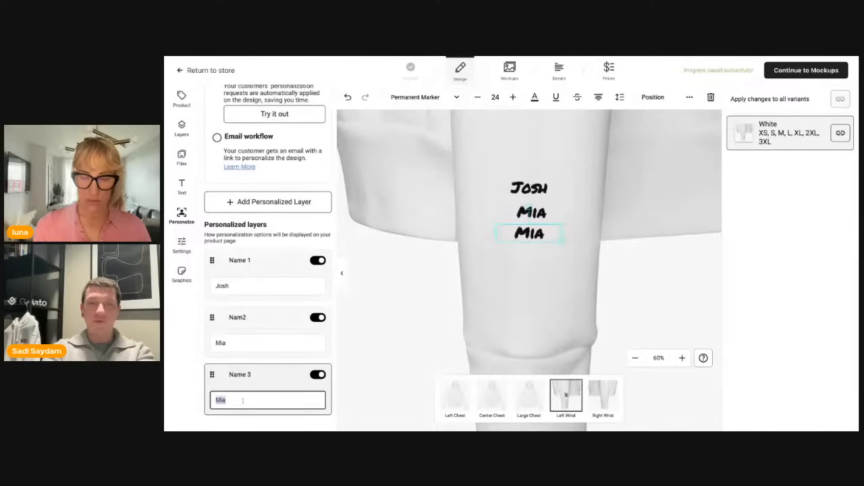
{"action": "type", "text": "Alex"}
{"action": "left_click", "coordinate": [459, 306]}
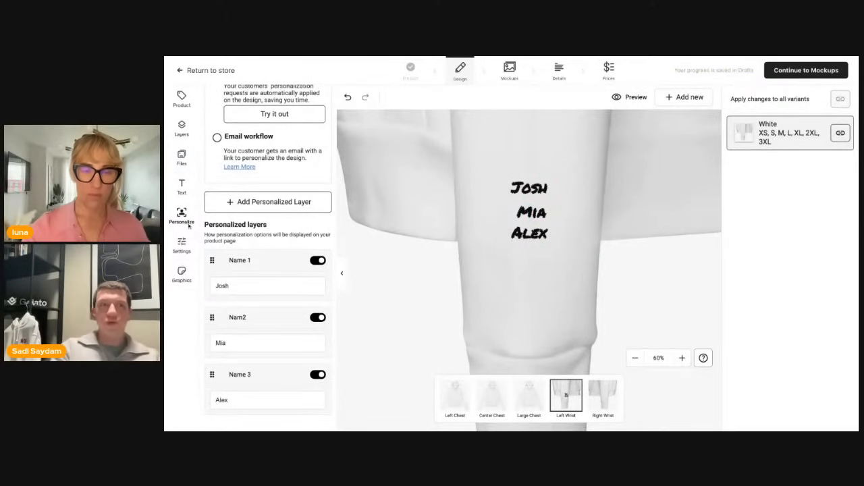
Add the G Clef graphic from the Music category and move it below the three names on the wrist.
{"action": "left_click", "coordinate": [182, 274]}
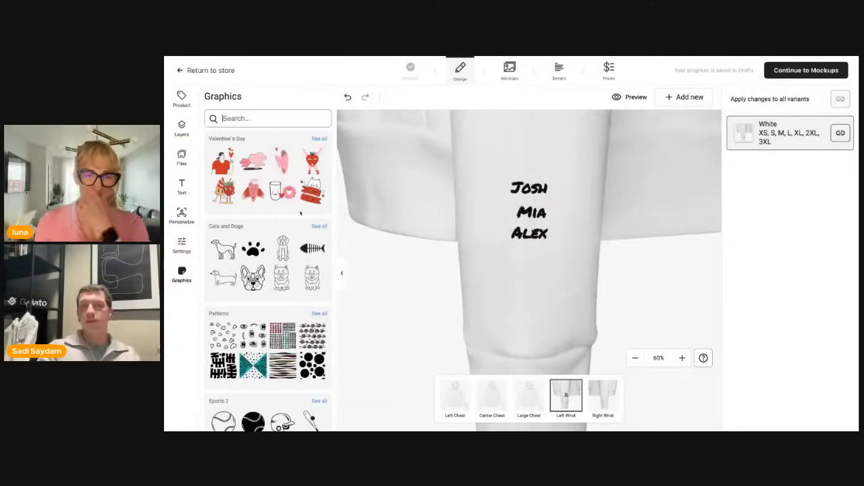
{"action": "scroll", "coordinate": [300, 214], "scroll_direction": "down", "scroll_amount": 1}
{"action": "scroll", "coordinate": [297, 213], "scroll_direction": "up", "scroll_amount": 1}
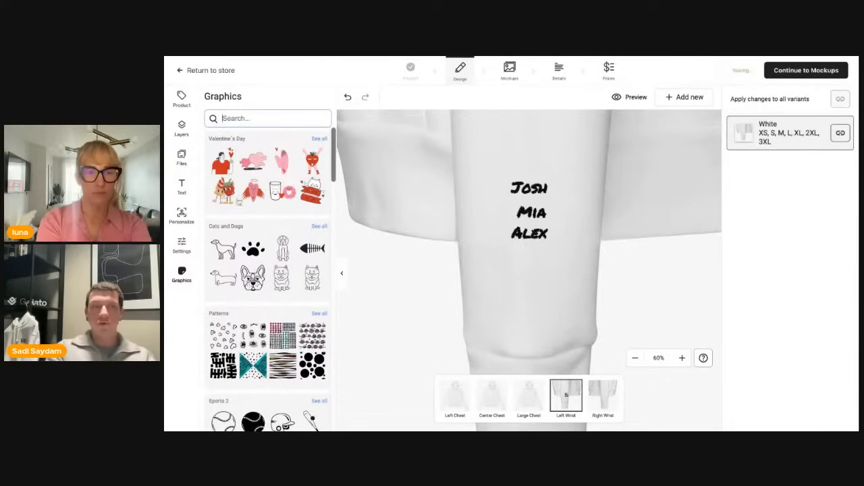
{"action": "scroll", "coordinate": [268, 270], "scroll_direction": "down", "scroll_amount": 5}
{"action": "scroll", "coordinate": [268, 271], "scroll_direction": "up", "scroll_amount": 5}
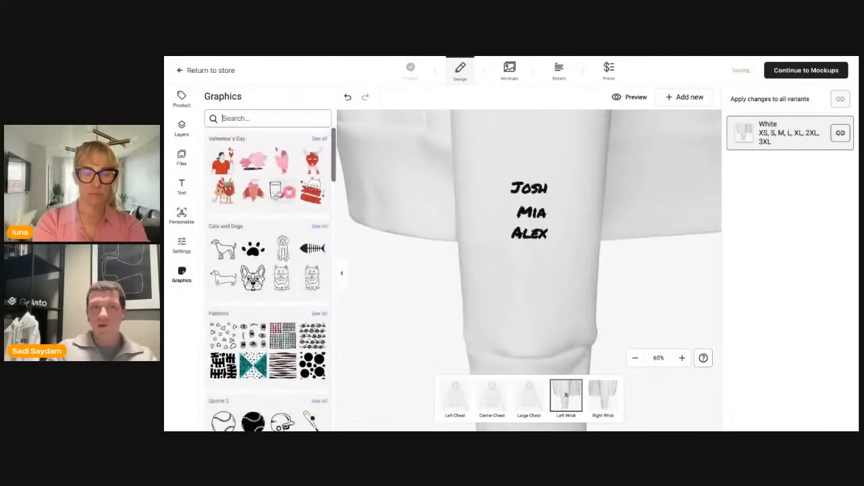
{"action": "scroll", "coordinate": [268, 270], "scroll_direction": "down", "scroll_amount": 8}
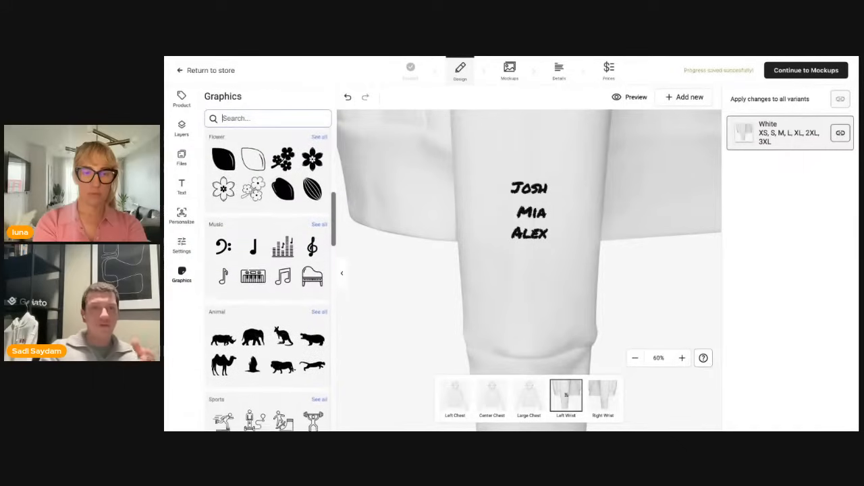
{"action": "scroll", "coordinate": [279, 319], "scroll_direction": "up", "scroll_amount": 1}
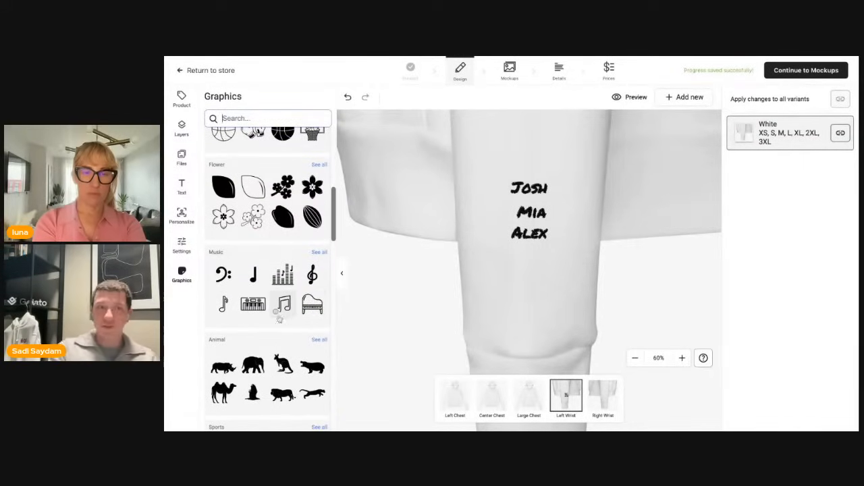
{"action": "left_click", "coordinate": [312, 274]}
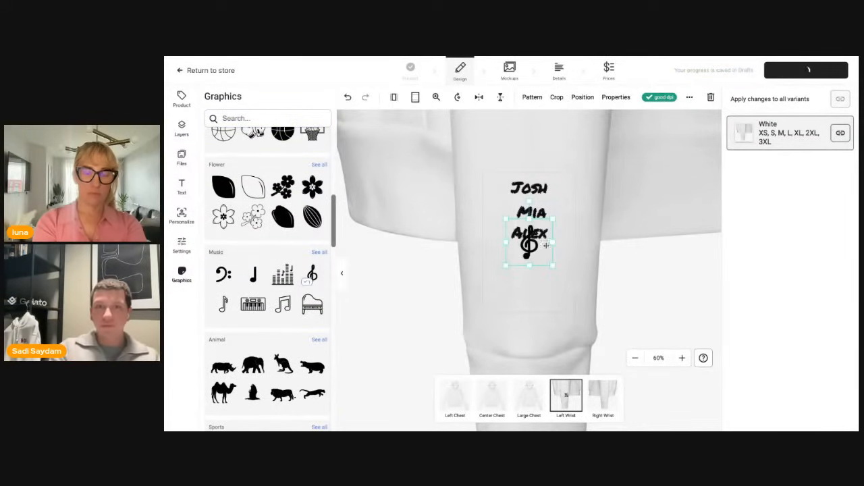
{"action": "left_click_drag", "start_coordinate": [545, 246], "coordinate": [546, 276]}
{"action": "left_click", "coordinate": [566, 272]}
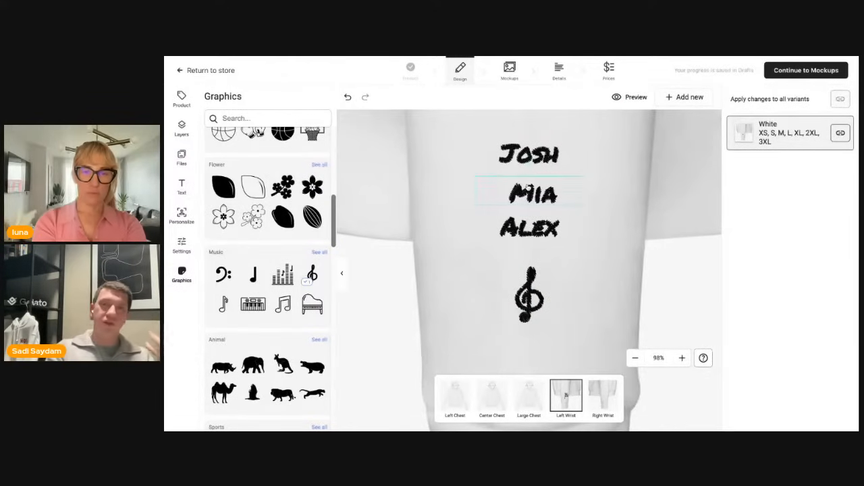
Adjust the second example name's position between the other two names and check the personalized and other layers in the personalization settings.
{"action": "left_click", "coordinate": [526, 188]}
{"action": "left_click", "coordinate": [181, 215]}
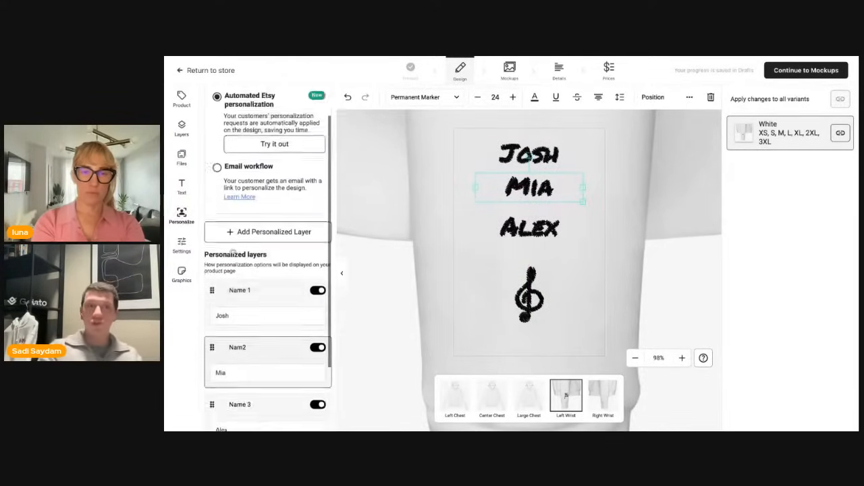
{"action": "scroll", "coordinate": [233, 253], "scroll_direction": "down", "scroll_amount": 1}
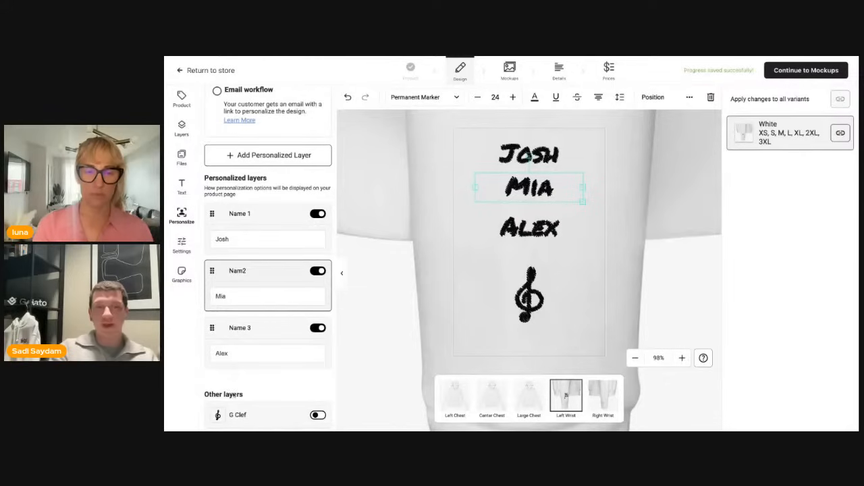
{"action": "left_click", "coordinate": [537, 299]}
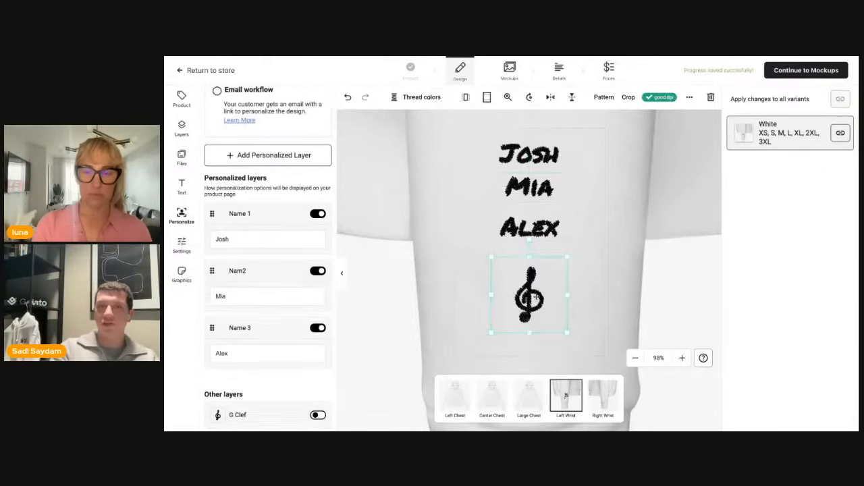
{"action": "left_click", "coordinate": [537, 226]}
{"action": "left_click", "coordinate": [534, 191]}
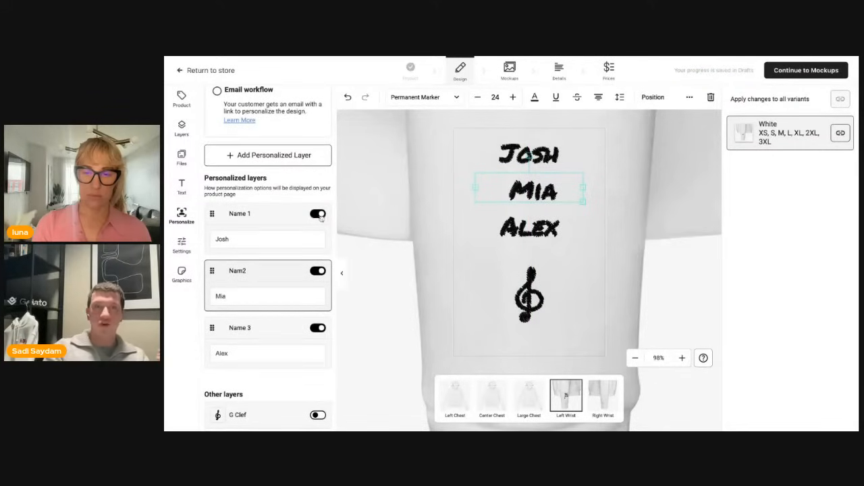
{"action": "left_click", "coordinate": [607, 277]}
Change the G Clef graphic's thread color to 1910 Pink.
{"action": "left_click", "coordinate": [530, 295]}
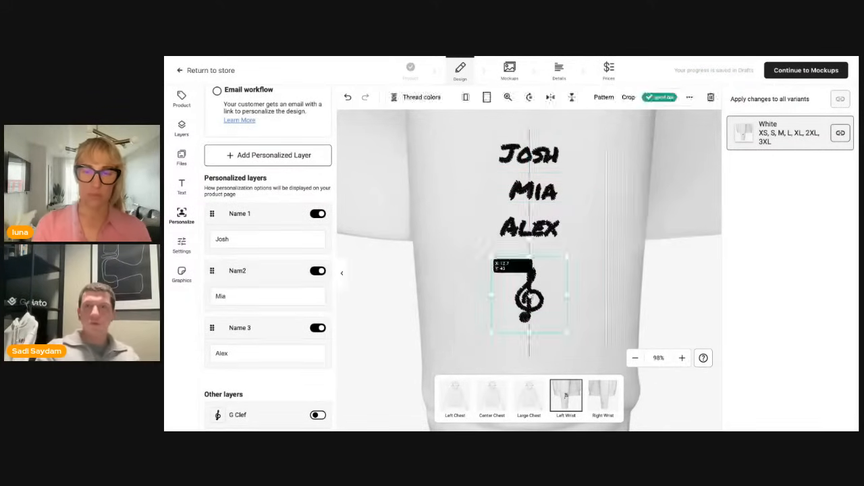
{"action": "left_click", "coordinate": [432, 97]}
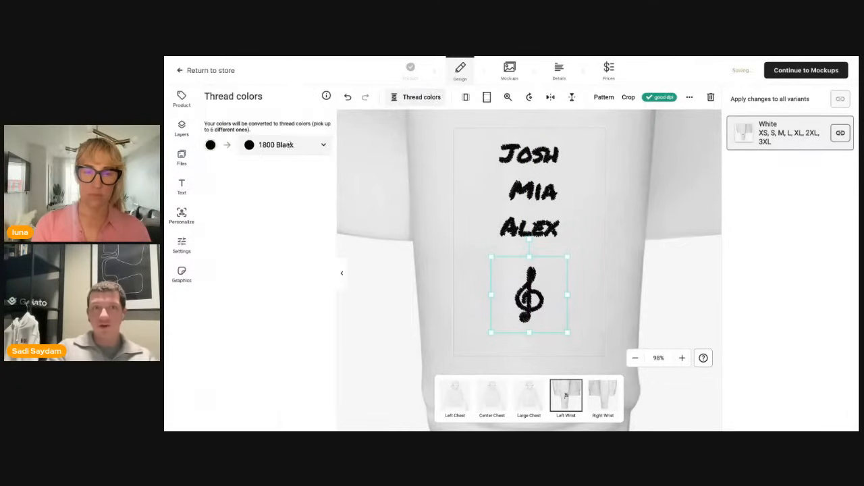
{"action": "left_click", "coordinate": [272, 145]}
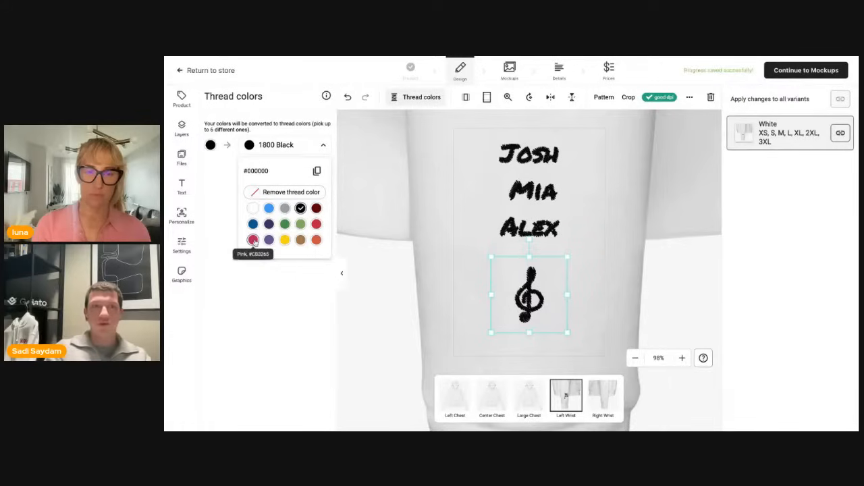
{"action": "left_click", "coordinate": [253, 240]}
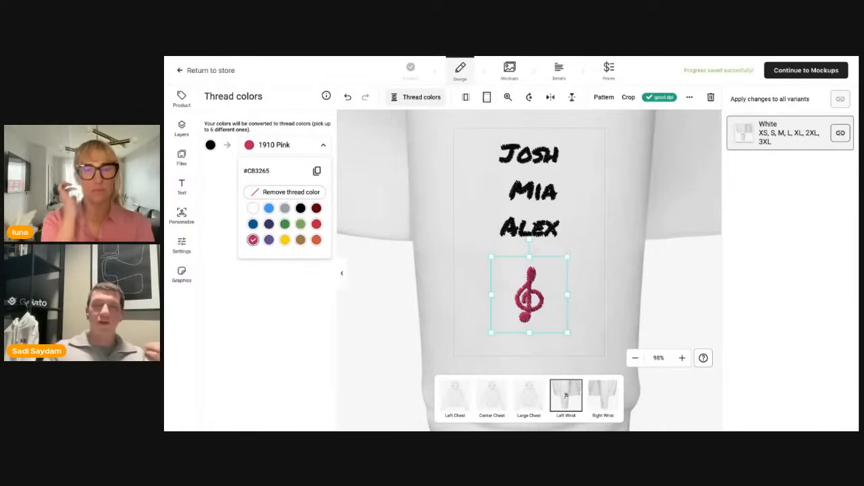
{"action": "left_click", "coordinate": [482, 249]}
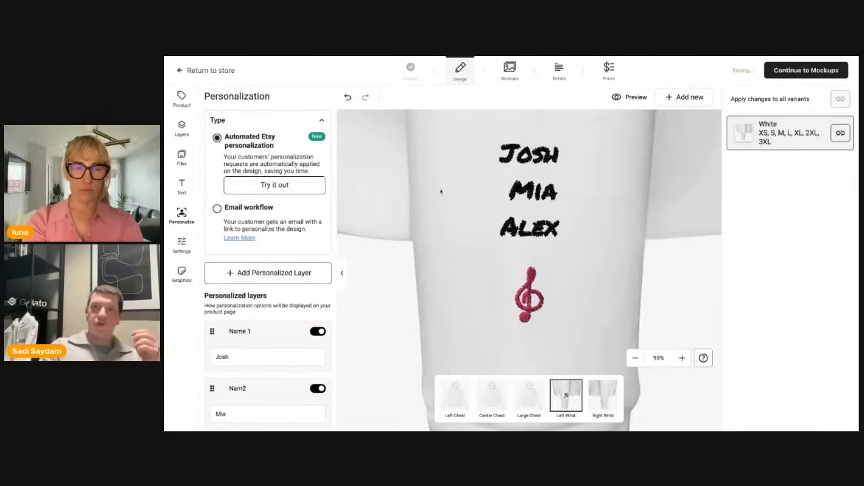
Continue to the mockups, expand the full selection, and include the left wrist mockup that shows the embroidered names.
{"action": "left_click", "coordinate": [798, 71]}
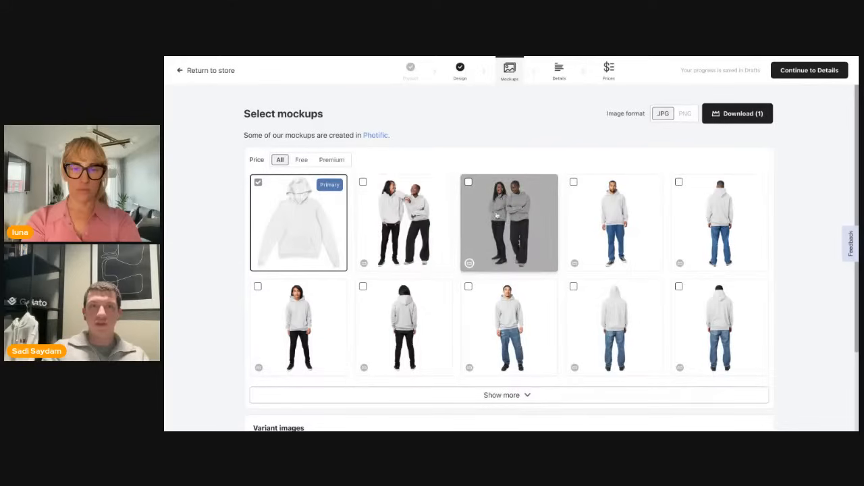
{"action": "scroll", "coordinate": [487, 271], "scroll_direction": "down", "scroll_amount": 1}
{"action": "left_click", "coordinate": [495, 338]}
{"action": "scroll", "coordinate": [479, 277], "scroll_direction": "down", "scroll_amount": 3}
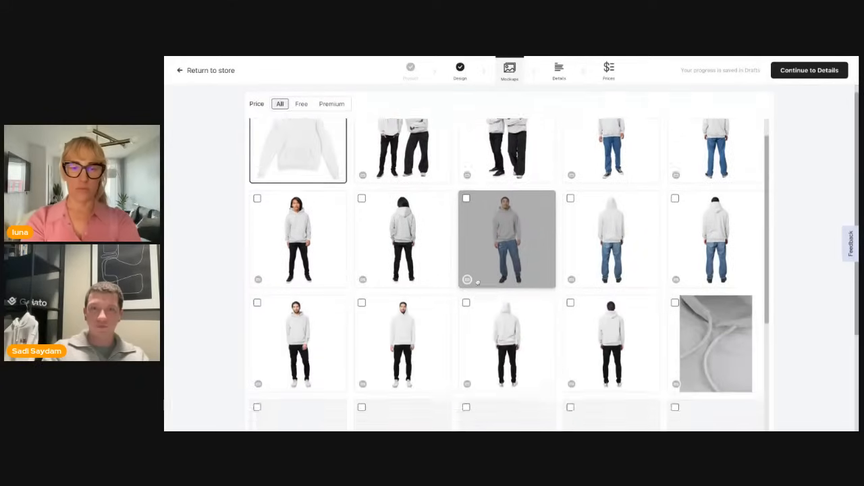
{"action": "scroll", "coordinate": [477, 281], "scroll_direction": "down", "scroll_amount": 1}
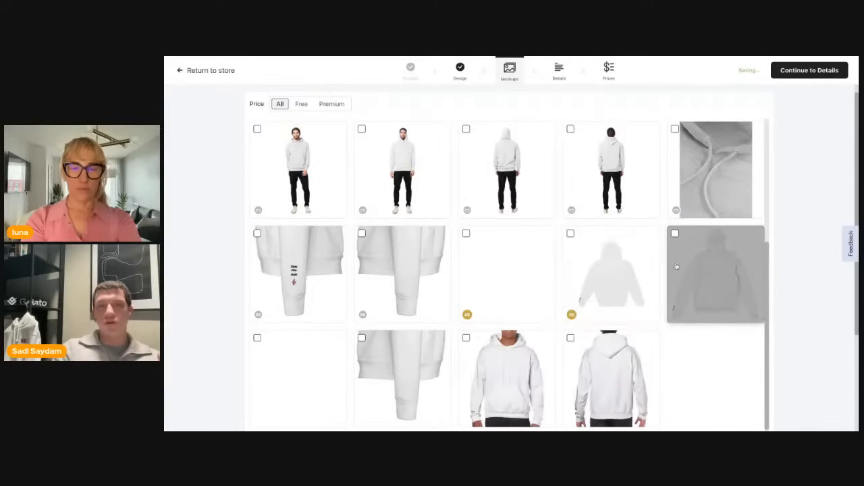
{"action": "left_click", "coordinate": [306, 279]}
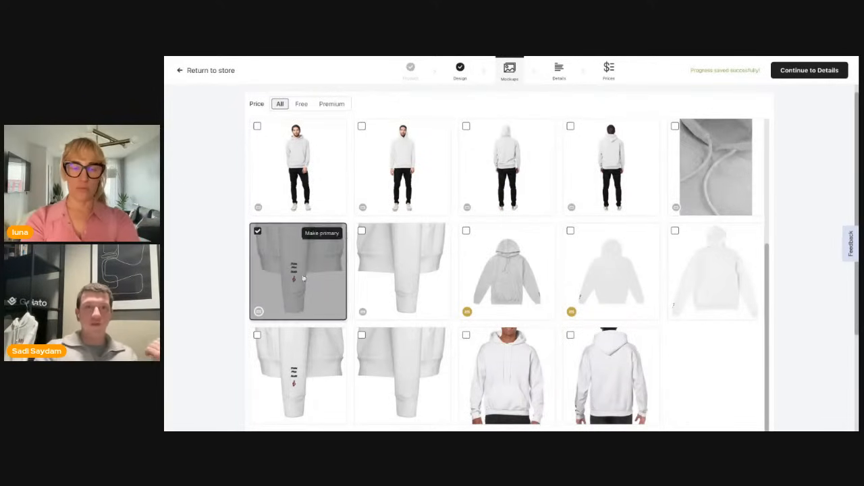
Look through the remaining hoodie mockups and continue to the product details.
{"action": "scroll", "coordinate": [408, 290], "scroll_direction": "down", "scroll_amount": 1}
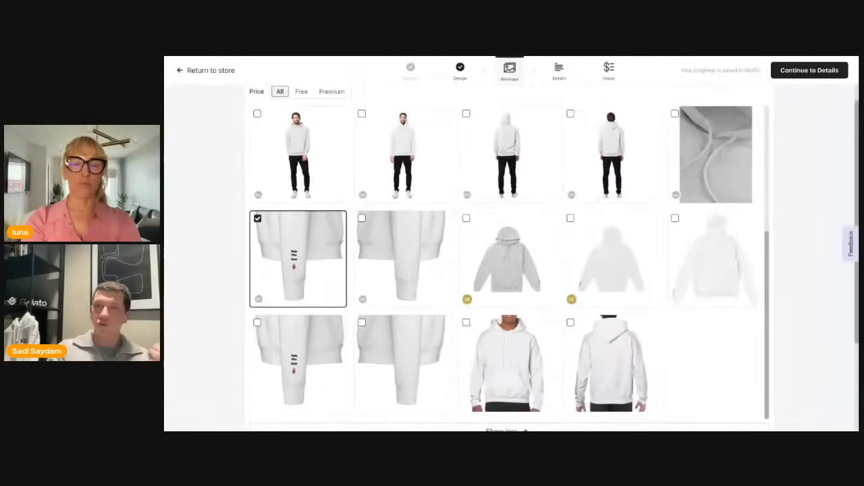
{"action": "scroll", "coordinate": [545, 246], "scroll_direction": "down", "scroll_amount": 2}
{"action": "scroll", "coordinate": [544, 246], "scroll_direction": "up", "scroll_amount": 3}
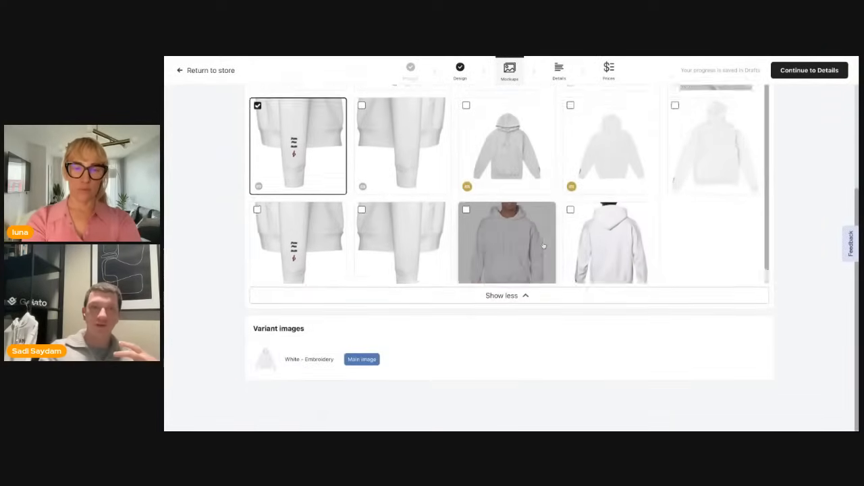
{"action": "scroll", "coordinate": [544, 246], "scroll_direction": "up", "scroll_amount": 5}
{"action": "scroll", "coordinate": [542, 230], "scroll_direction": "down", "scroll_amount": 5}
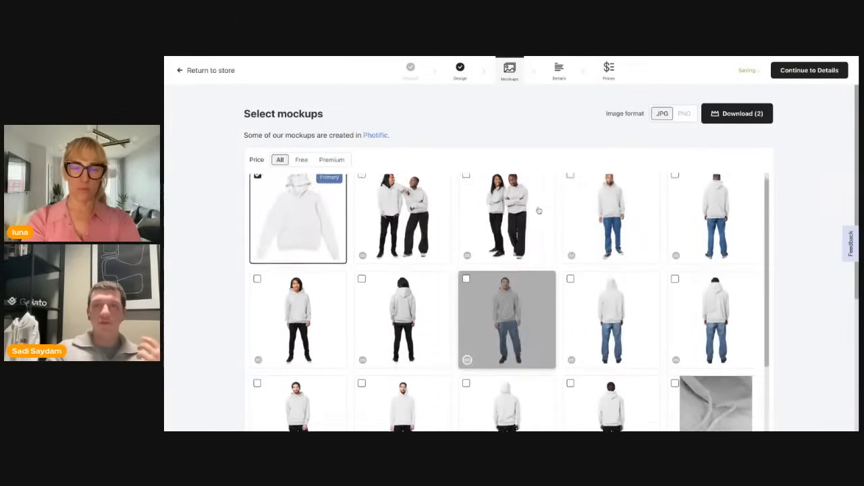
{"action": "left_click", "coordinate": [837, 68]}
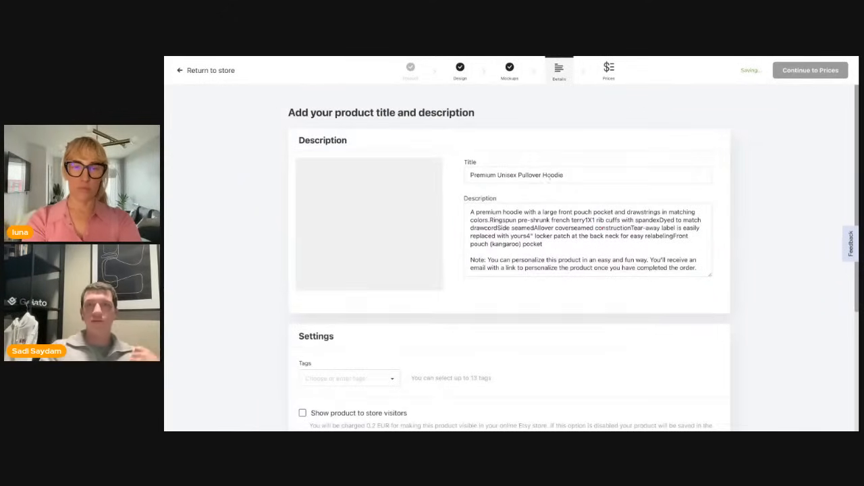
Replace the product title with "Mothers Day Personalized Hoodie".
{"action": "double_click", "coordinate": [550, 175]}
{"action": "key", "text": "ctrl+a"}
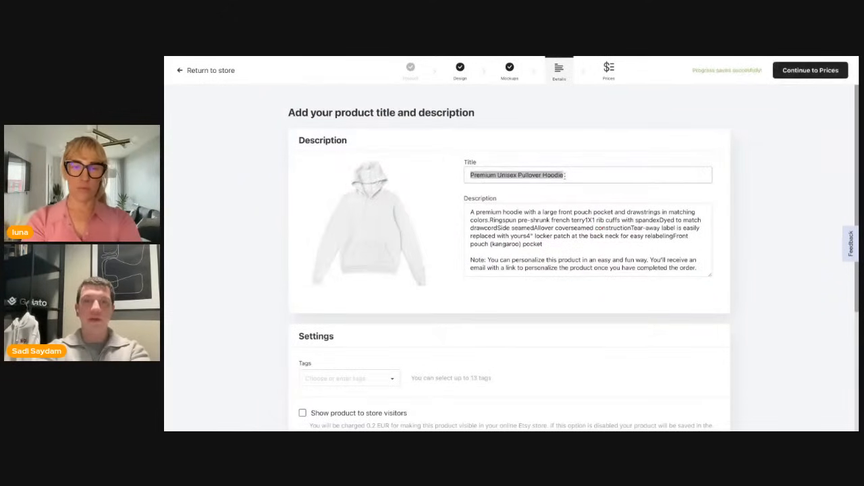
{"action": "type", "text": "Mothers Day Personalized"}
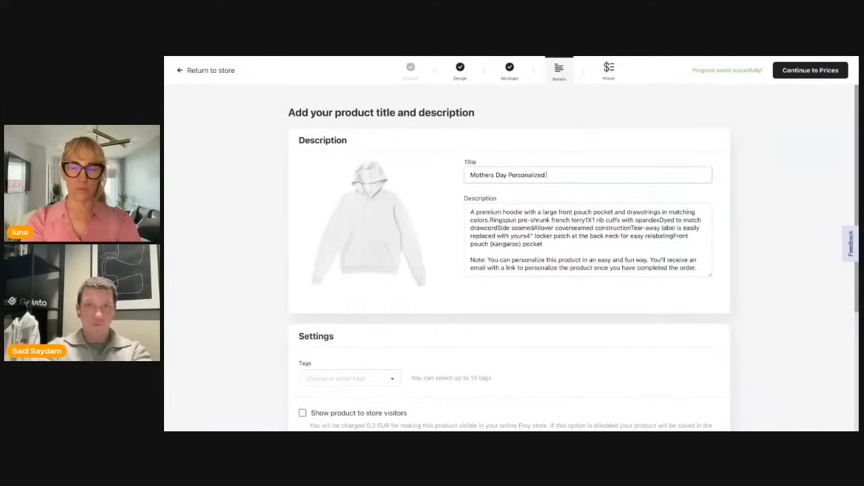
{"action": "type", "text": " Hoodie"}
Activate the personalization field for the Etsy listing in the product settings.
{"action": "scroll", "coordinate": [562, 255], "scroll_direction": "down", "scroll_amount": 3}
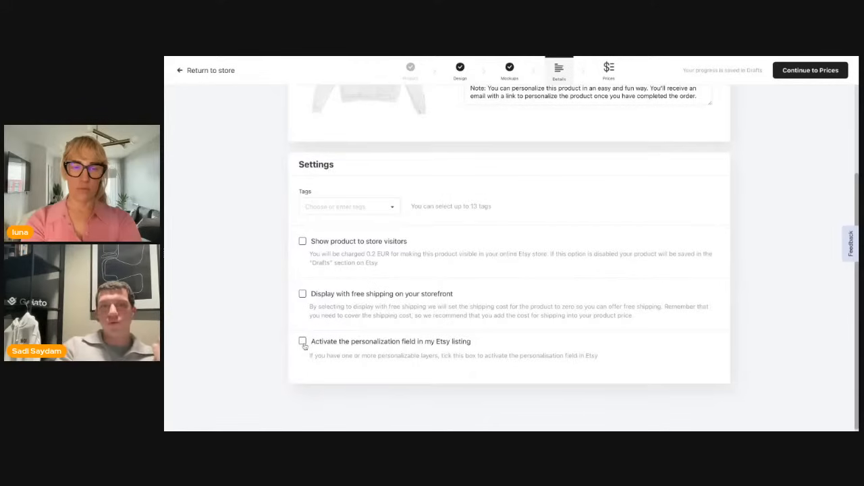
{"action": "left_click", "coordinate": [304, 343]}
{"action": "scroll", "coordinate": [372, 306], "scroll_direction": "down", "scroll_amount": 2}
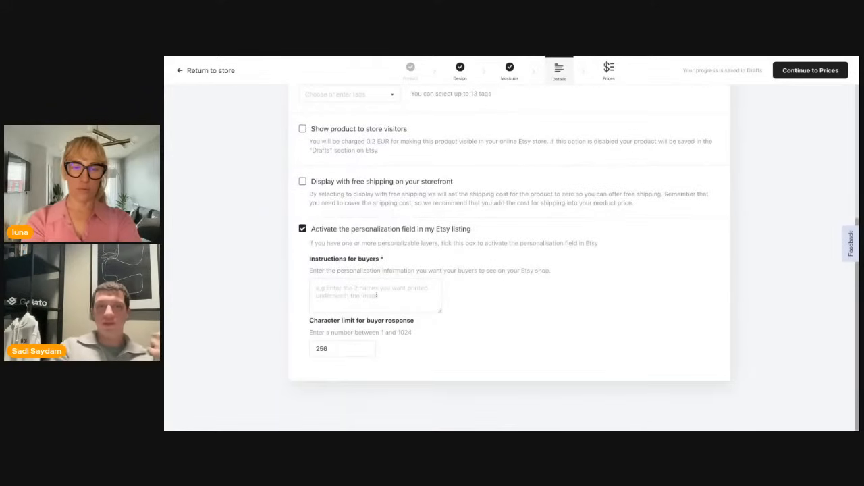
Enter the buyer instructions "Please enter the names you would like to have:" followed by separate lines for Name 1, Name 2 and a third name.
{"action": "left_click", "coordinate": [374, 287]}
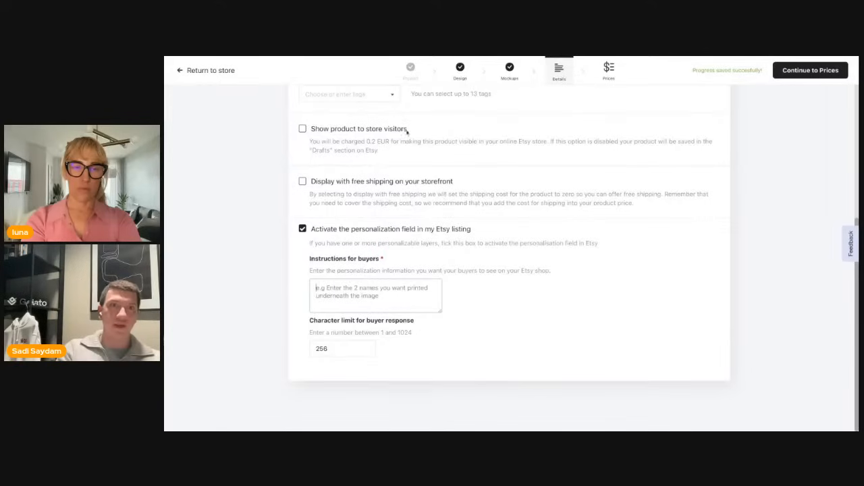
{"action": "left_click", "coordinate": [261, 57]}
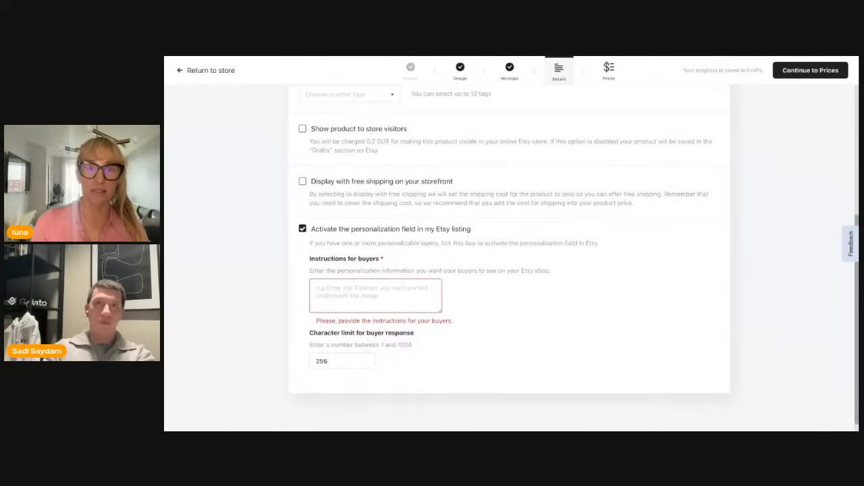
{"action": "left_click", "coordinate": [368, 292]}
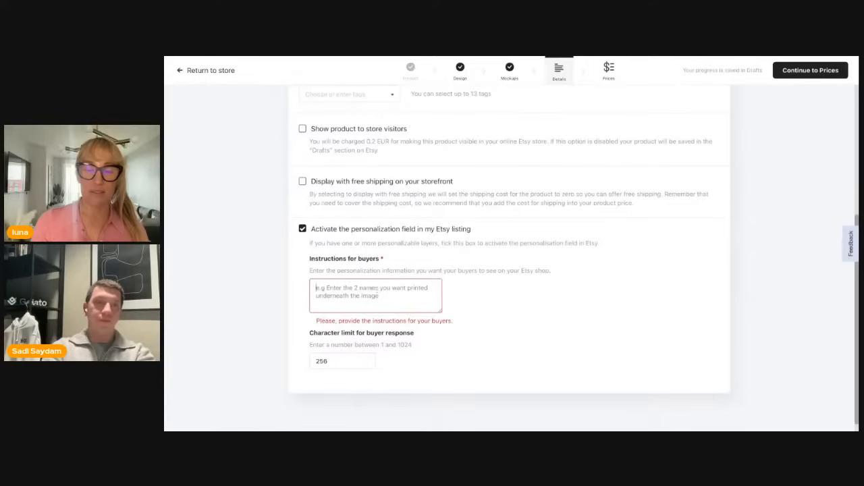
{"action": "type", "text": "Name"}
{"action": "key", "text": "BackSpace"}
{"action": "key", "text": "BackSpace"}
{"action": "key", "text": "BackSpace"}
{"action": "key", "text": "BackSpace"}
{"action": "key", "text": "BackSpace"}
{"action": "type", "text": "Ple"}
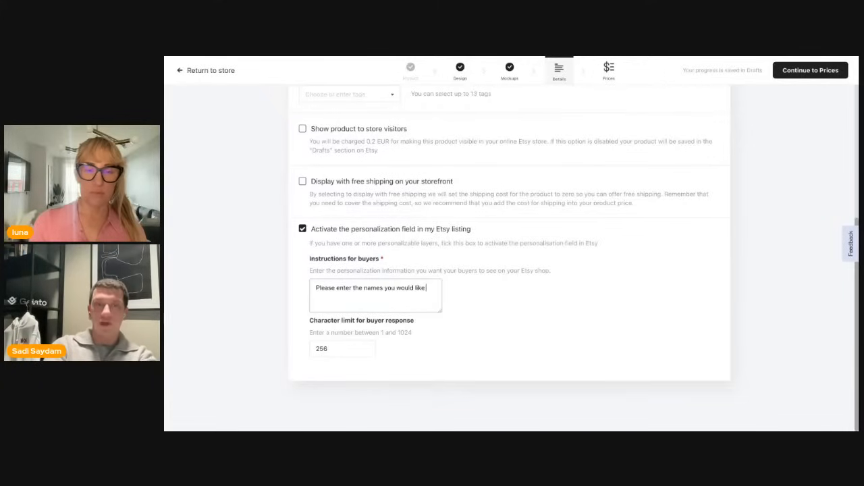
{"action": "type", "text": "to have:"}
{"action": "key", "text": "Return"}
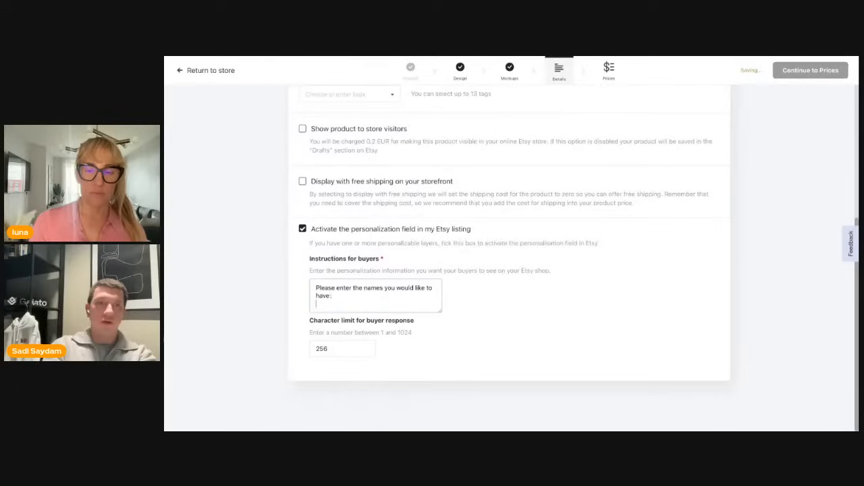
{"action": "type", "text": "Name 1"}
{"action": "key", "text": "Return"}
{"action": "type", "text": "Name"}
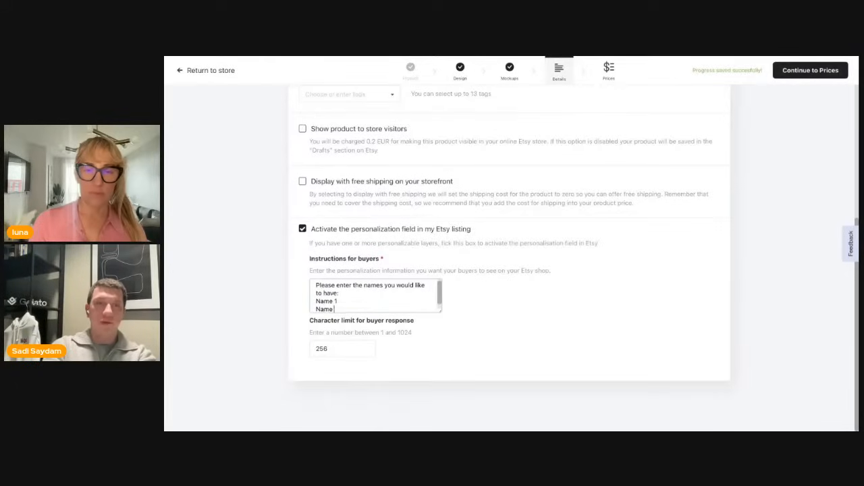
{"action": "type", "text": " 2"}
{"action": "key", "text": "Return"}
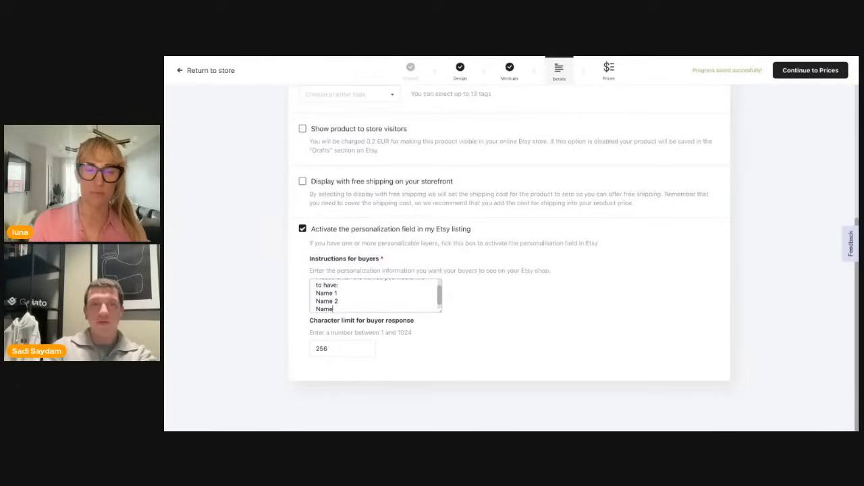
Continue to the prices, check the variants' retail prices, costs and profits for Norway, and publish the hoodie.
{"action": "left_click", "coordinate": [838, 70]}
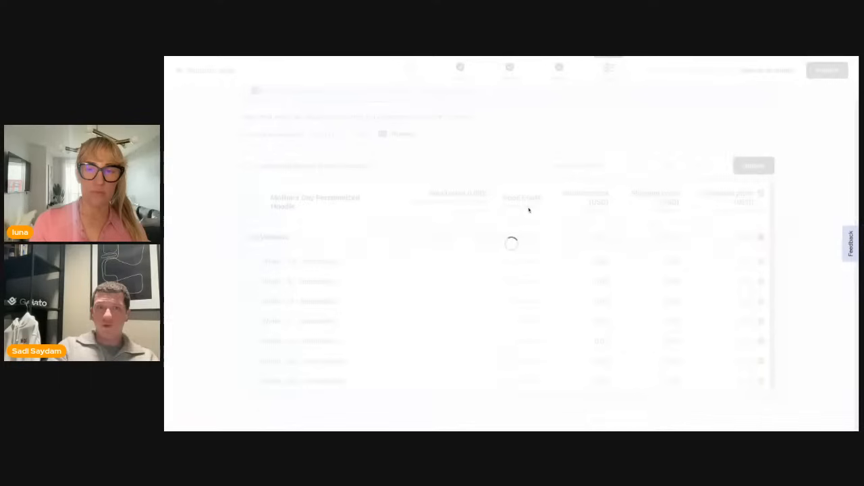
{"action": "scroll", "coordinate": [527, 189], "scroll_direction": "down", "scroll_amount": 2}
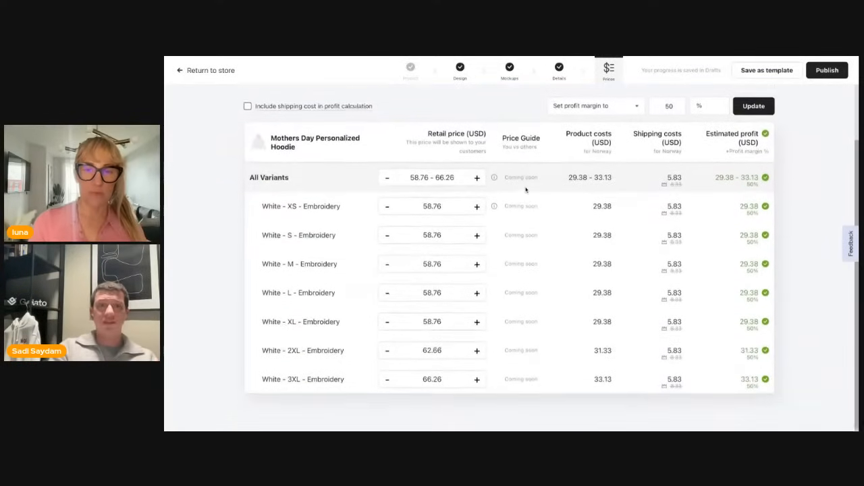
{"action": "scroll", "coordinate": [526, 190], "scroll_direction": "up", "scroll_amount": 1}
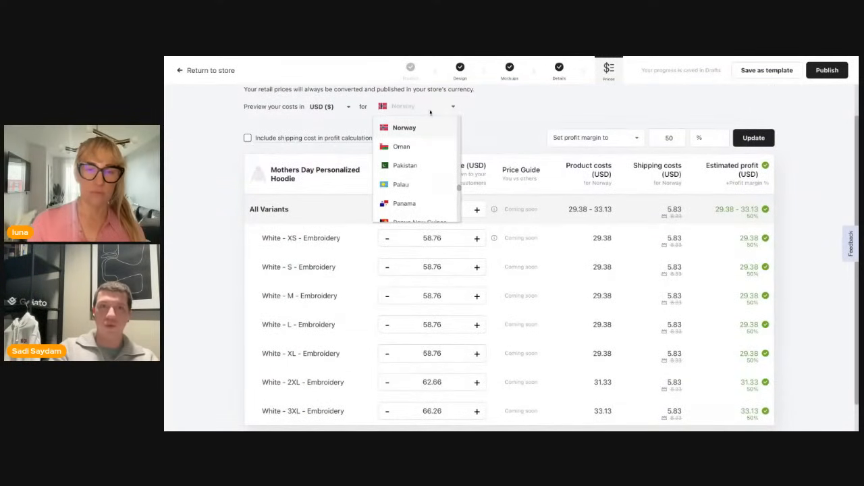
{"action": "left_click", "coordinate": [430, 113]}
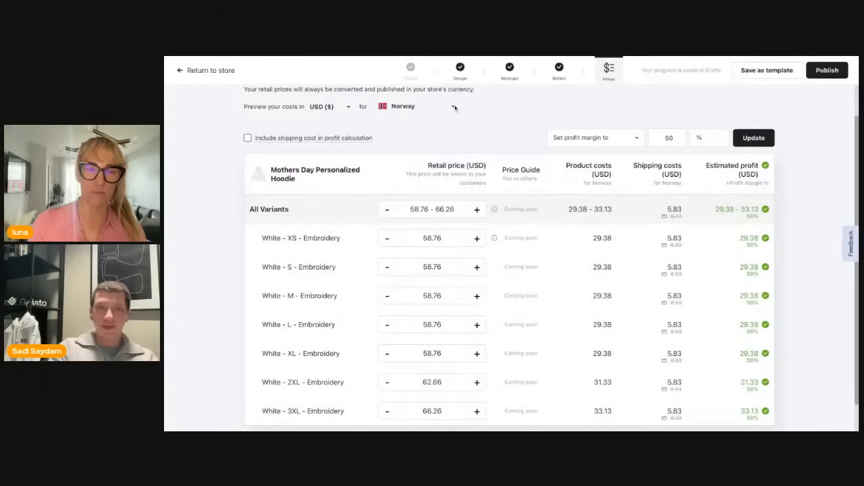
{"action": "scroll", "coordinate": [464, 142], "scroll_direction": "down", "scroll_amount": 1}
{"action": "scroll", "coordinate": [407, 209], "scroll_direction": "down", "scroll_amount": 2}
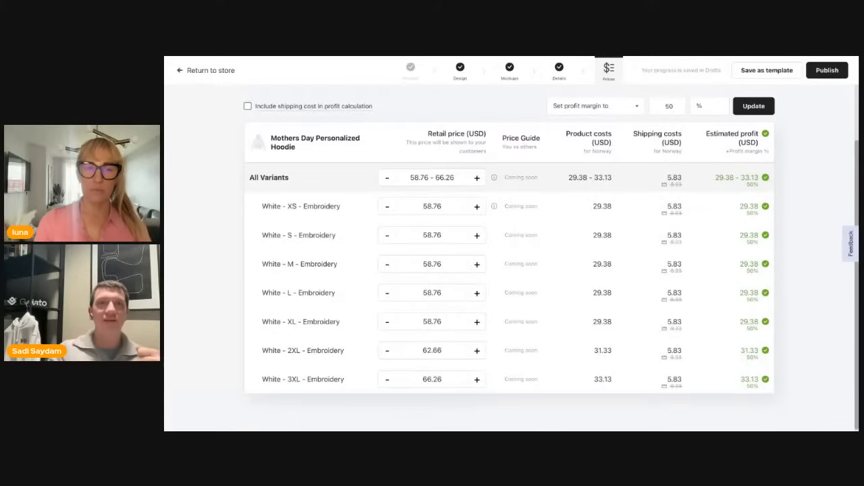
{"action": "left_click", "coordinate": [838, 71]}
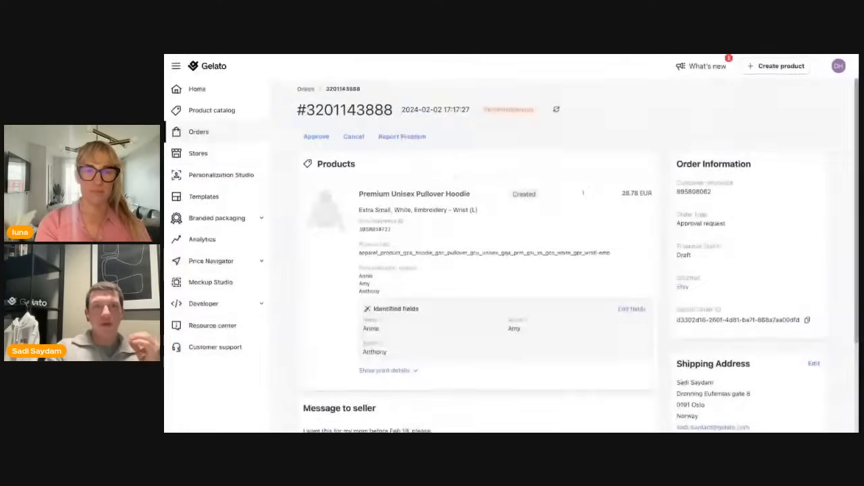
Examine the pending Etsy hoodie order, comparing its personalization request with the identified name fields and checking the seller message and payment section.
{"action": "scroll", "coordinate": [451, 176], "scroll_direction": "down", "scroll_amount": 1}
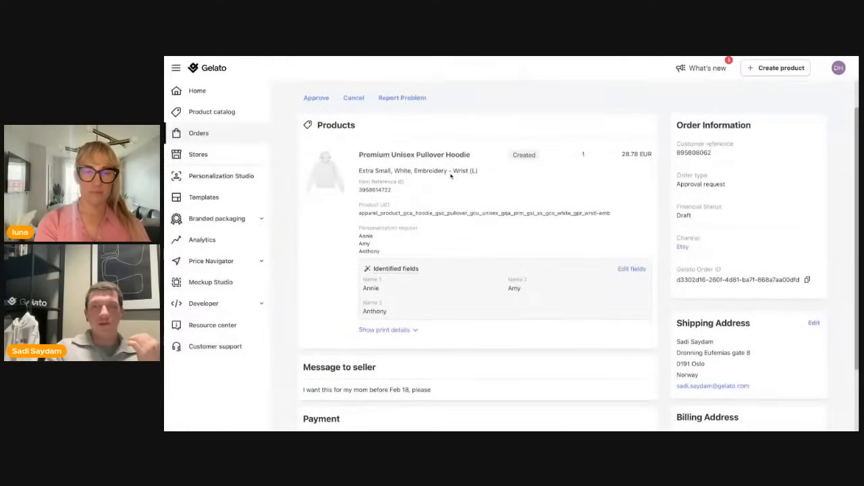
{"action": "scroll", "coordinate": [450, 176], "scroll_direction": "down", "scroll_amount": 1}
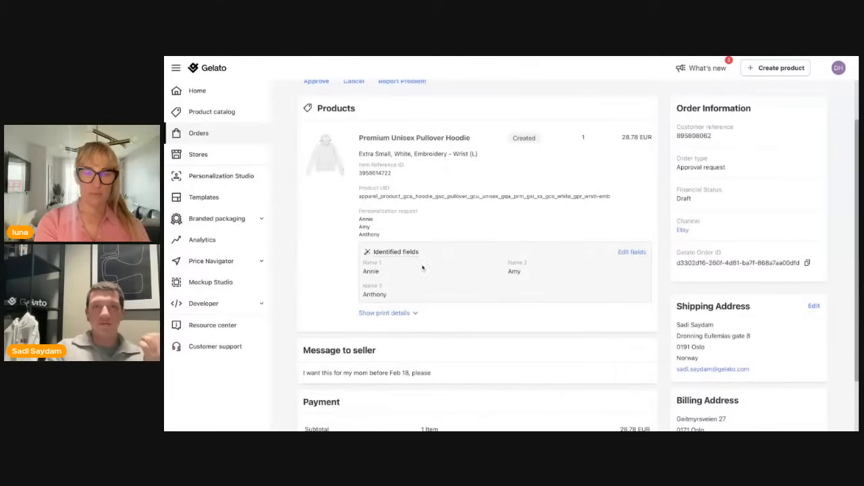
{"action": "scroll", "coordinate": [407, 260], "scroll_direction": "down", "scroll_amount": 2}
{"action": "scroll", "coordinate": [406, 262], "scroll_direction": "up", "scroll_amount": 2}
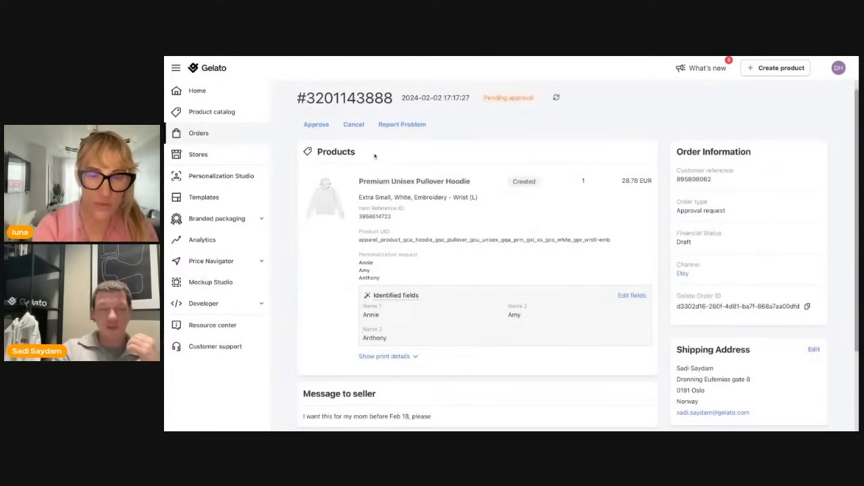
{"action": "scroll", "coordinate": [399, 210], "scroll_direction": "down", "scroll_amount": 4}
{"action": "scroll", "coordinate": [399, 210], "scroll_direction": "up", "scroll_amount": 1}
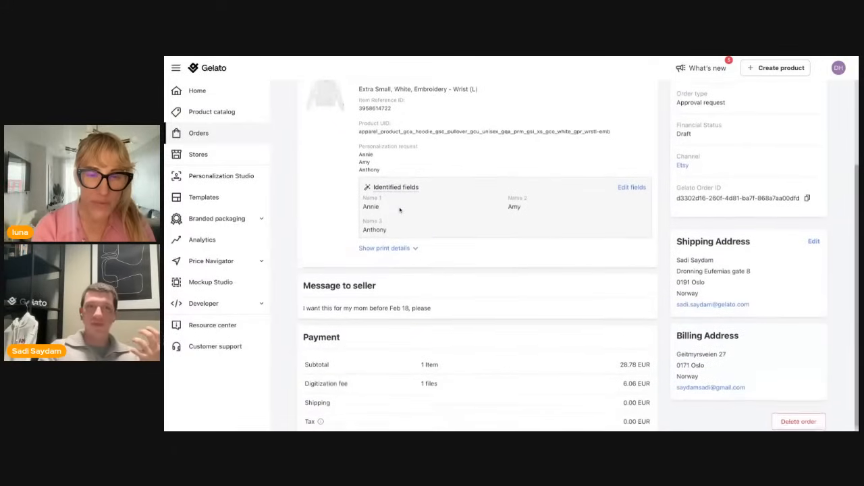
{"action": "scroll", "coordinate": [399, 210], "scroll_direction": "down", "scroll_amount": 1}
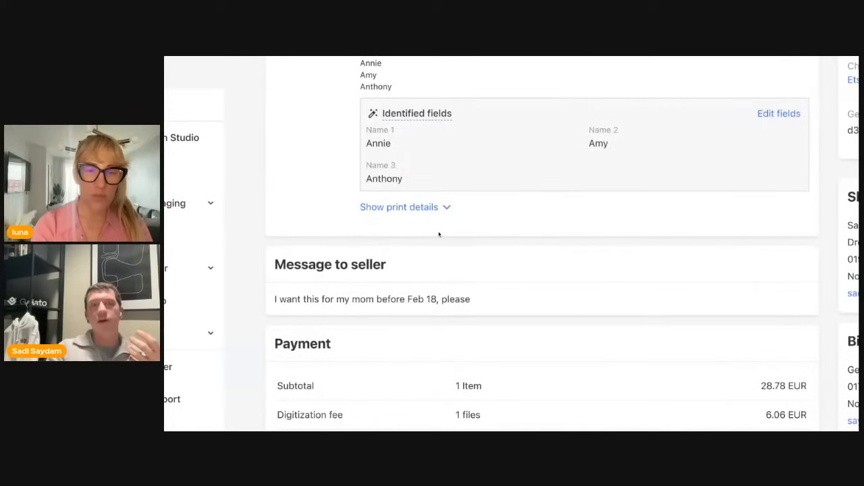
{"action": "scroll", "coordinate": [440, 235], "scroll_direction": "up", "scroll_amount": 3}
{"action": "left_click_drag", "start_coordinate": [356, 249], "coordinate": [395, 281]}
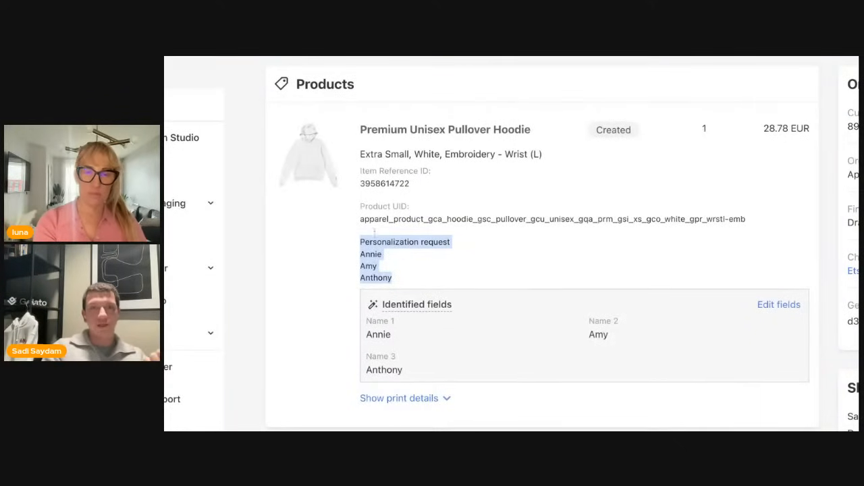
{"action": "left_click", "coordinate": [373, 246]}
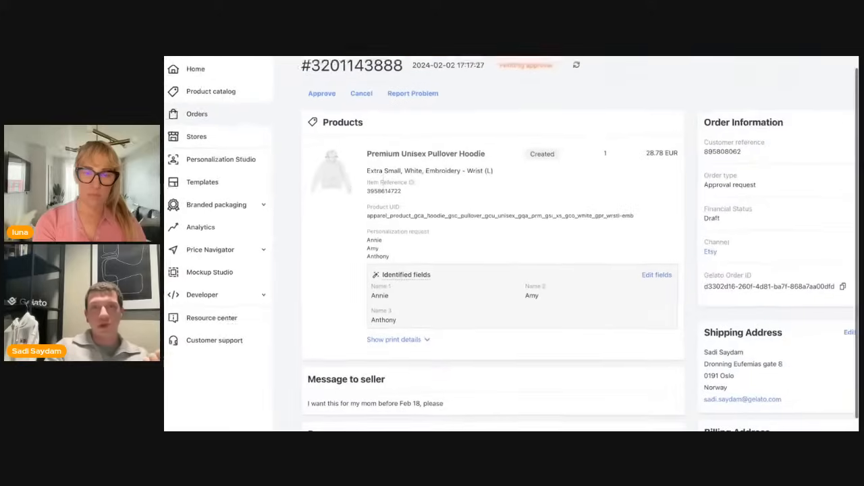
Check the personalization instructions on the Etsy hoodie listing and return to the requested names in the Gelato order.
{"action": "left_click", "coordinate": [571, 57]}
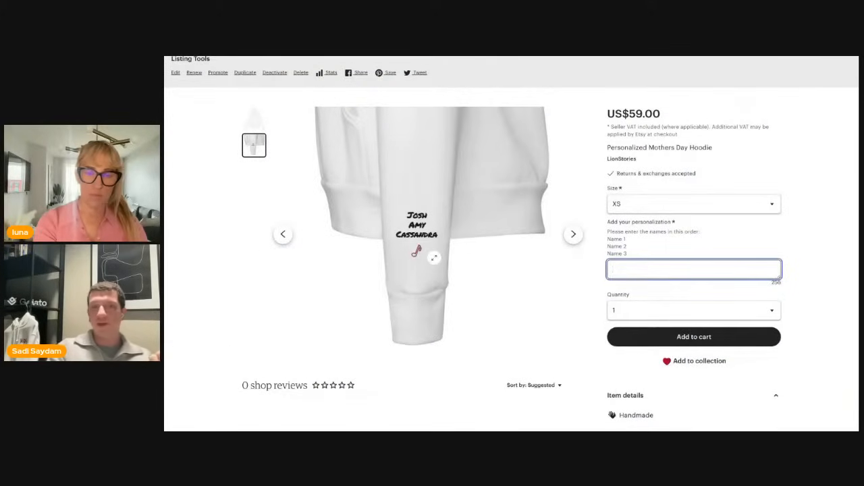
{"action": "left_click", "coordinate": [305, 57]}
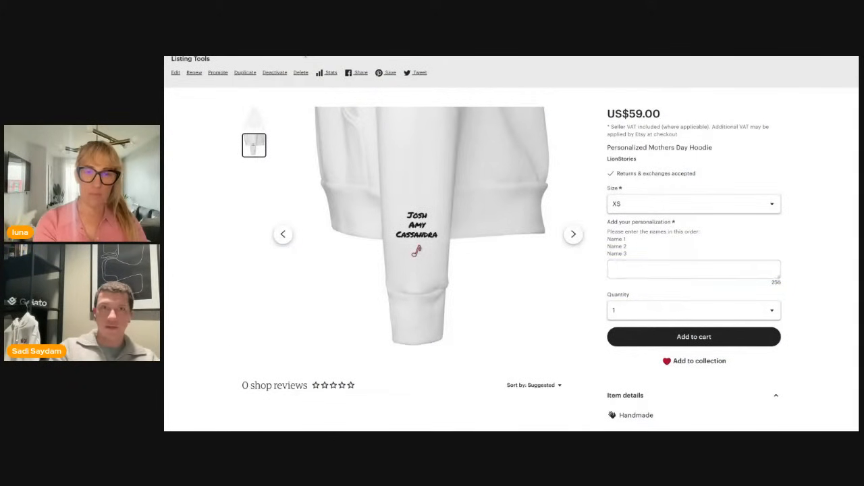
{"action": "left_click", "coordinate": [318, 57]}
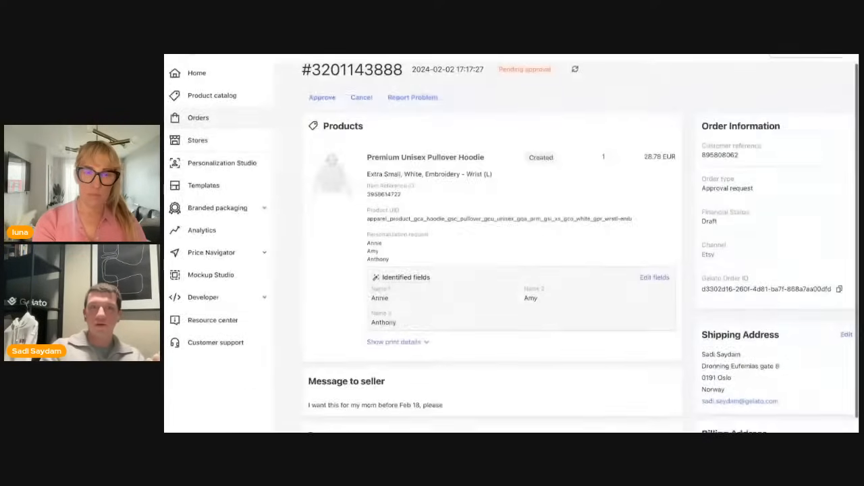
{"action": "triple_click", "coordinate": [385, 261]}
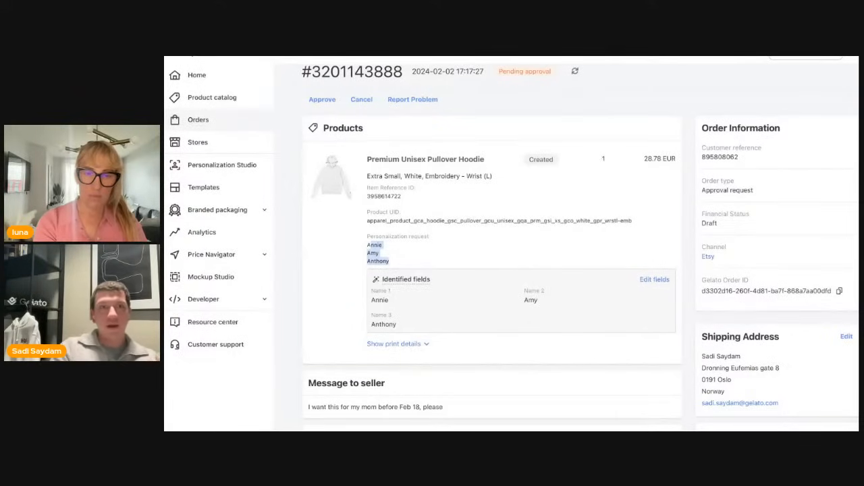
View the order's product previews, including the left wrist embroidery and the front model mockup, and close them.
{"action": "left_click", "coordinate": [330, 178]}
{"action": "left_click", "coordinate": [186, 170]}
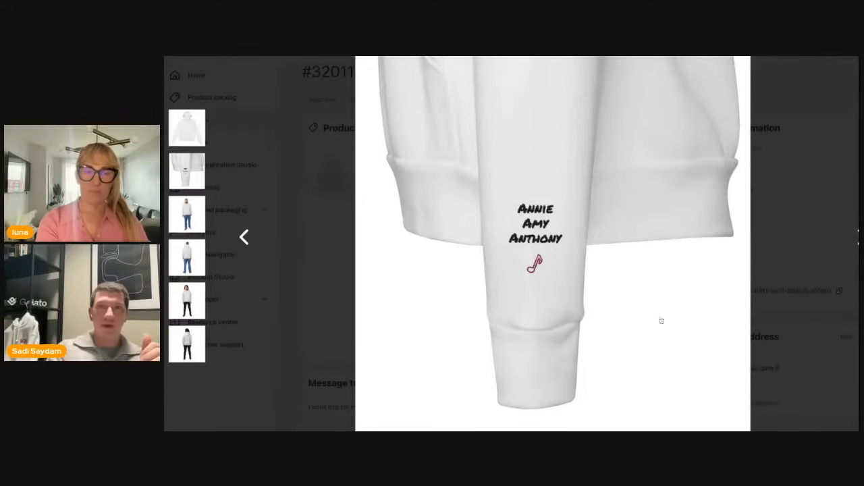
{"action": "left_click", "coordinate": [856, 236]}
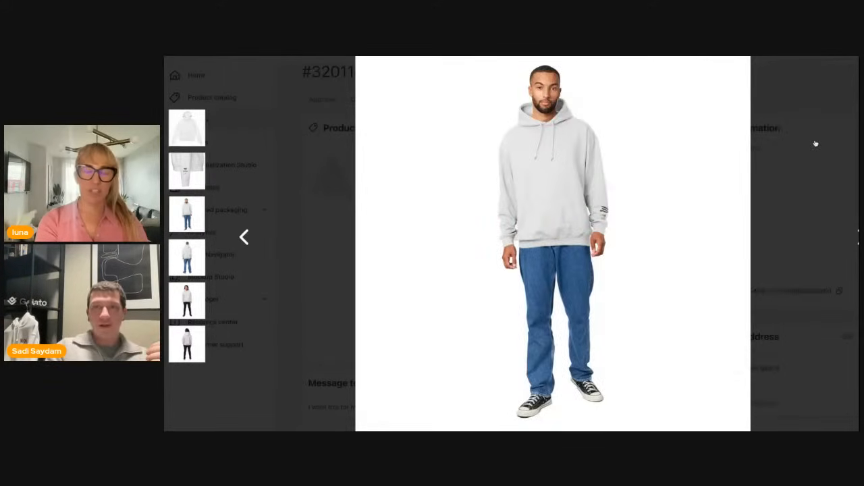
{"action": "left_click", "coordinate": [840, 76]}
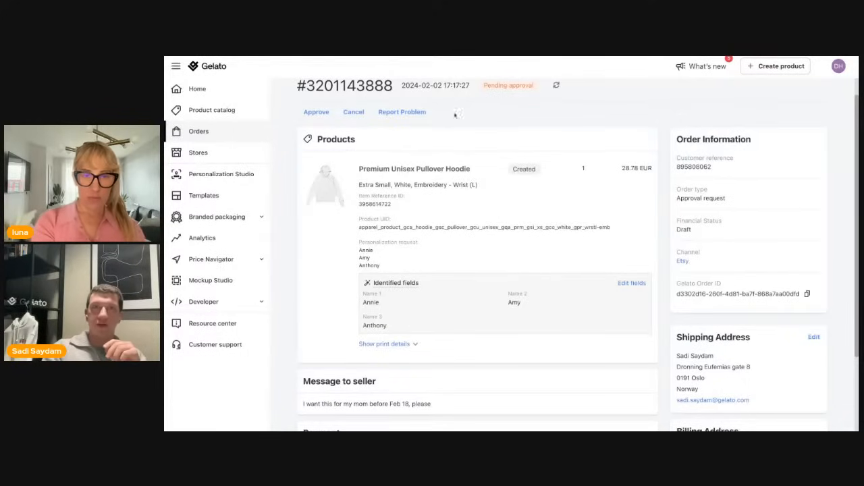
Start approving the pending hoodie order and open the hoodie's design for editing at the left wrist print area.
{"action": "left_click_drag", "start_coordinate": [483, 86], "coordinate": [533, 86]}
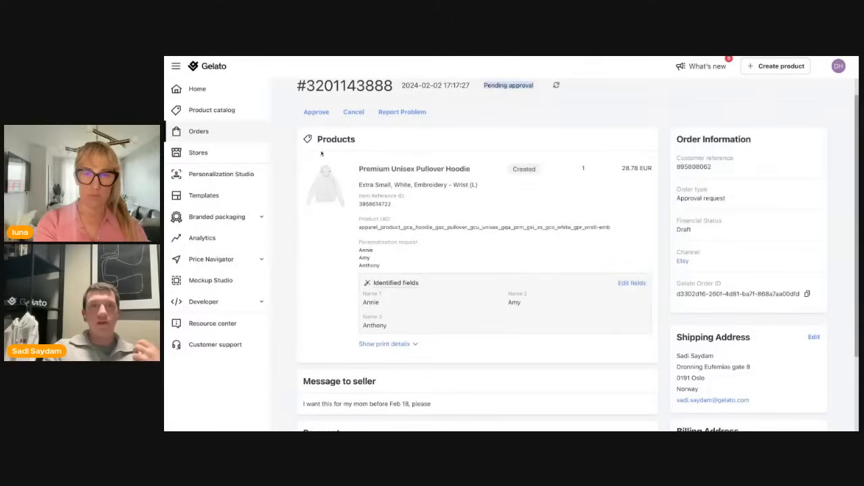
{"action": "left_click", "coordinate": [315, 113]}
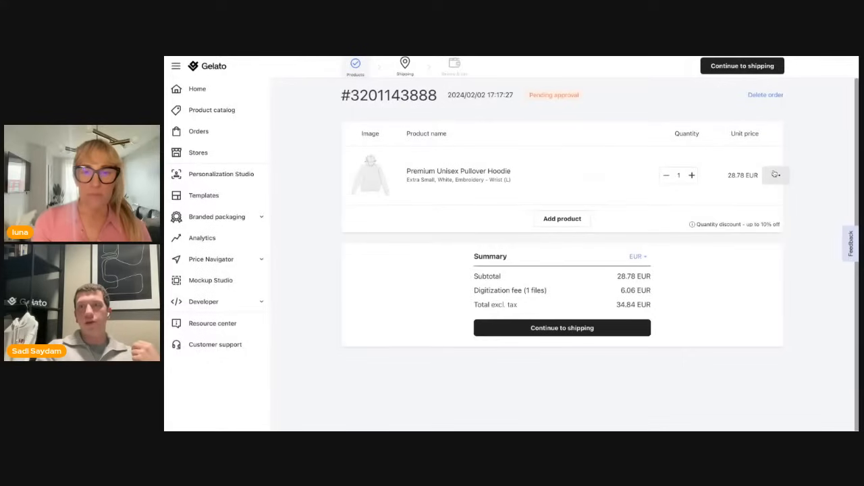
{"action": "left_click", "coordinate": [776, 175]}
{"action": "left_click", "coordinate": [736, 197]}
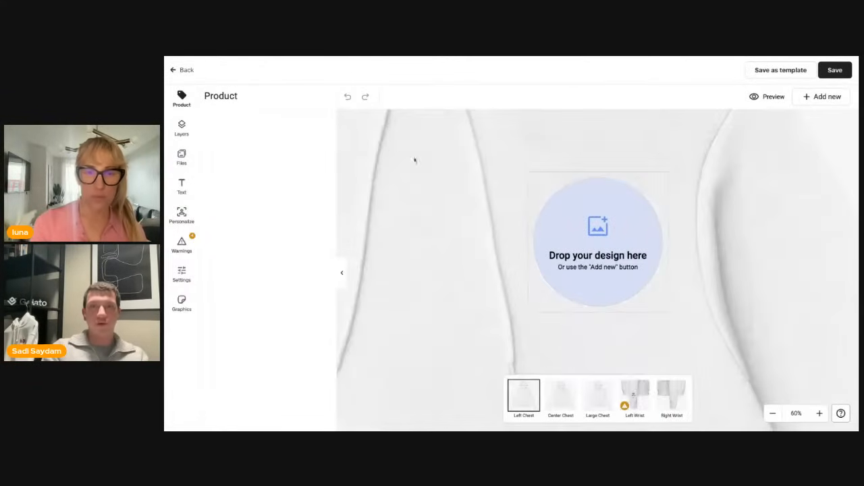
{"action": "left_click", "coordinate": [637, 395]}
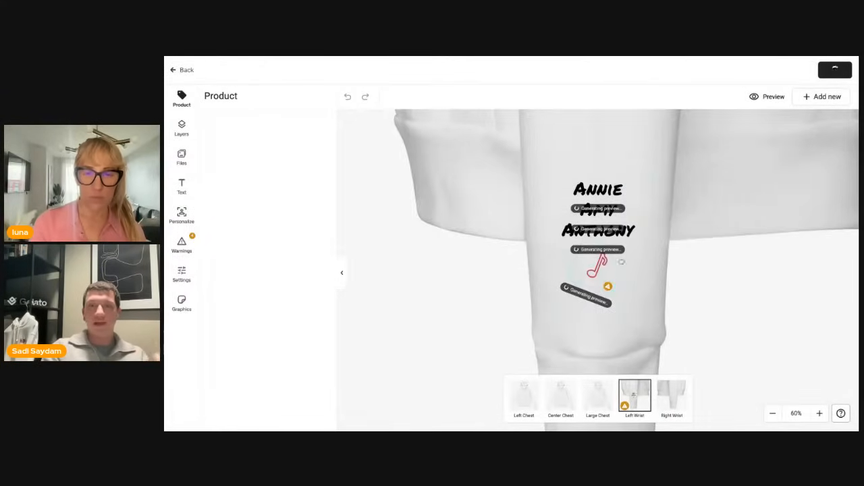
Shift the music note slightly down and place a copy of the first name between the third name and the note.
{"action": "left_click", "coordinate": [625, 197]}
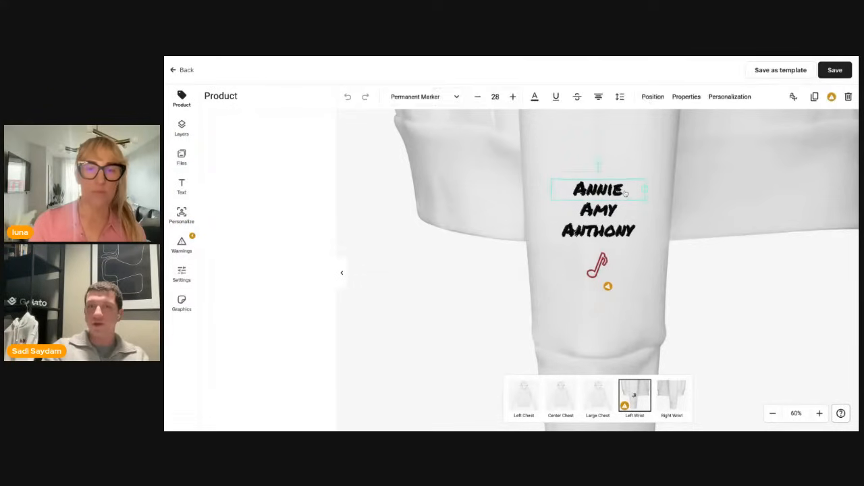
{"action": "left_click_drag", "start_coordinate": [625, 197], "coordinate": [608, 238]}
{"action": "left_click_drag", "start_coordinate": [599, 272], "coordinate": [599, 286]}
{"action": "left_click", "coordinate": [646, 286]}
{"action": "left_click_drag", "start_coordinate": [620, 257], "coordinate": [627, 262]}
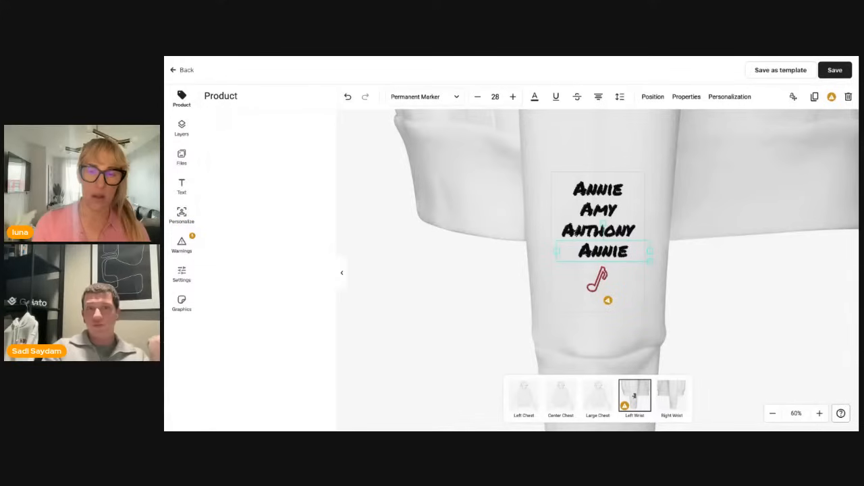
Replace the copied text below the third name with the additional fourth name and save the hoodie design.
{"action": "double_click", "coordinate": [593, 250]}
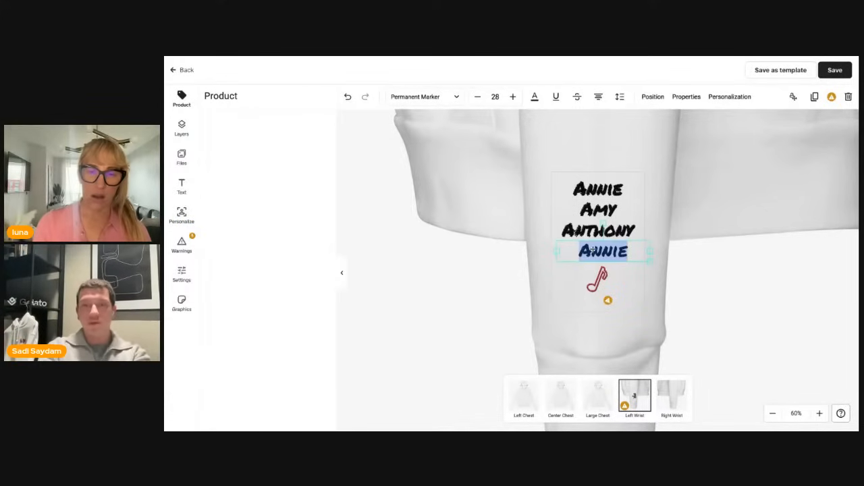
{"action": "type", "text": "Sally"}
{"action": "left_click", "coordinate": [847, 130]}
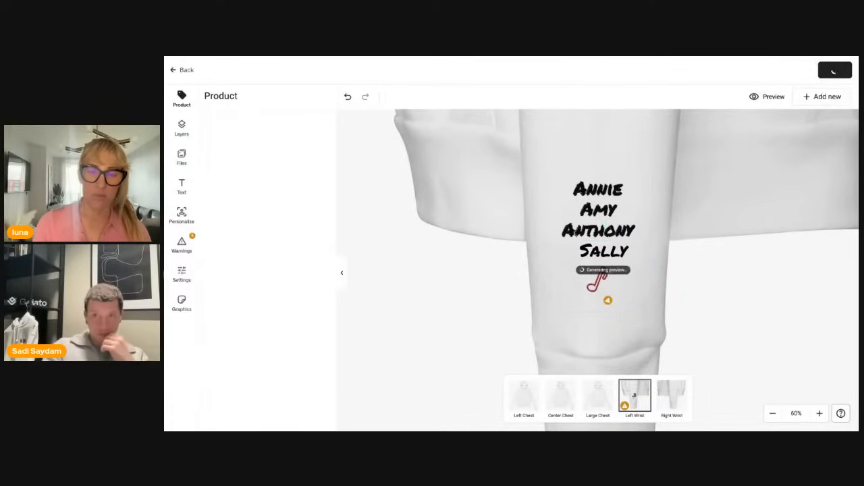
{"action": "left_click", "coordinate": [836, 72]}
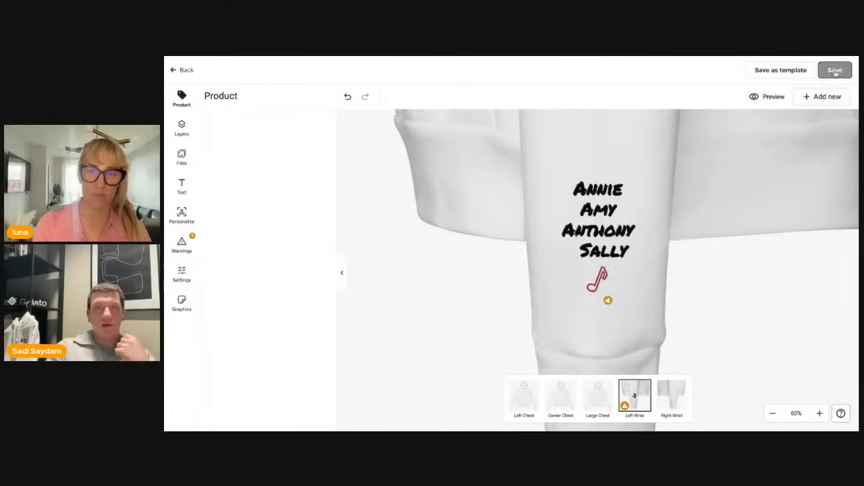